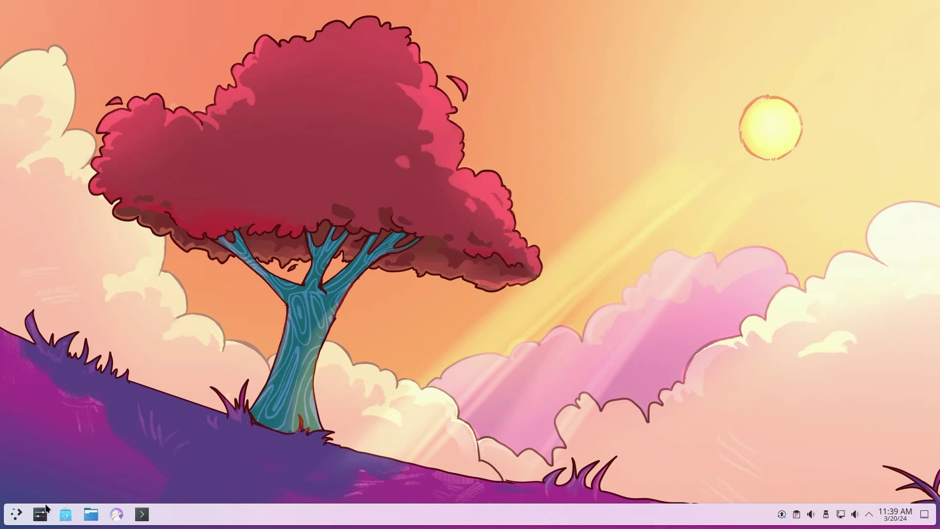
Launch Pika Backup by searching 'pika' in the launcher, then begin setting up a new backup.
{"action": "left_click", "coordinate": [16, 515]}
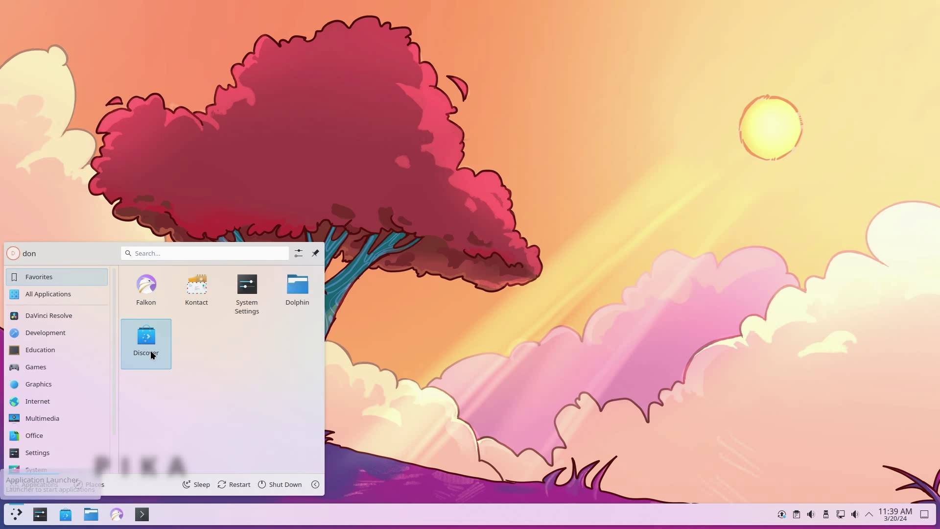
{"action": "type", "text": "pika"}
{"action": "key", "text": "Return"}
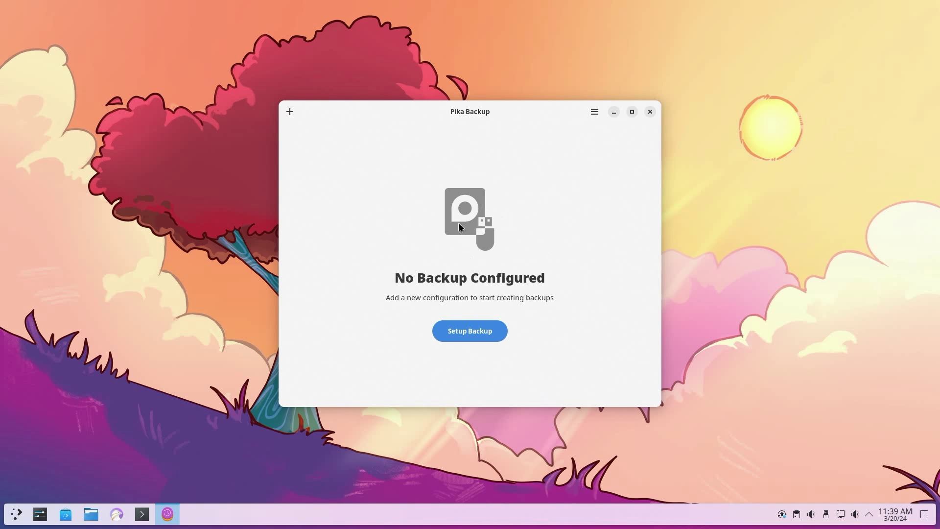
{"action": "left_click", "coordinate": [470, 331]}
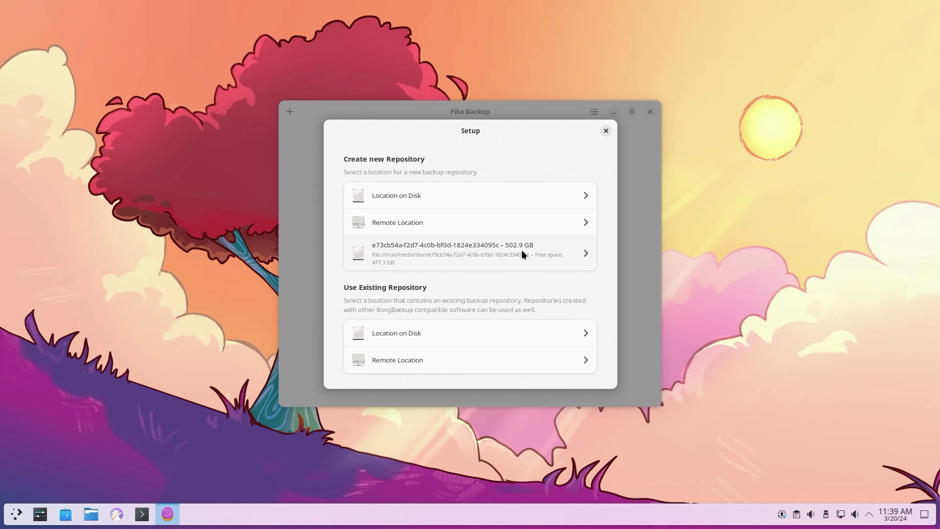
Create an unencrypted repository with the default name on the 502.9 GB external drive.
{"action": "left_click", "coordinate": [418, 254]}
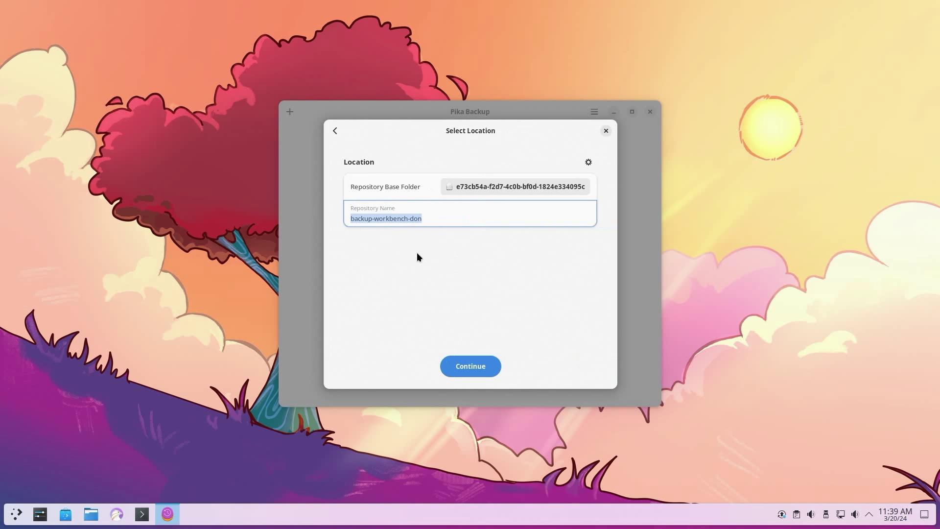
{"action": "left_click", "coordinate": [386, 219]}
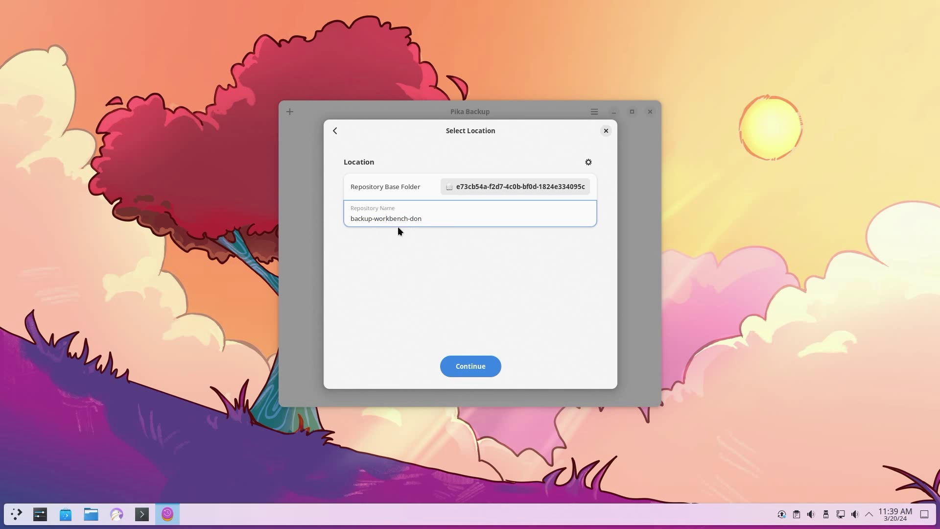
{"action": "left_click", "coordinate": [481, 362]}
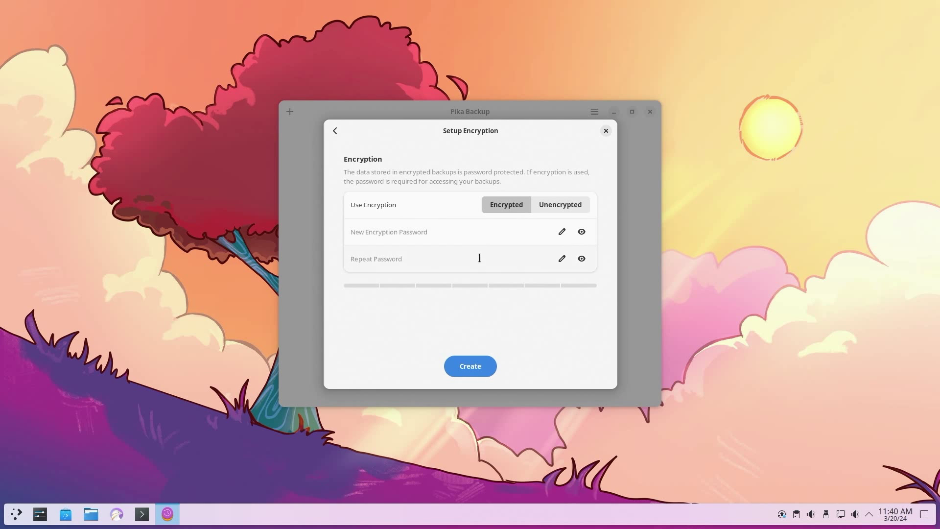
{"action": "left_click", "coordinate": [546, 210]}
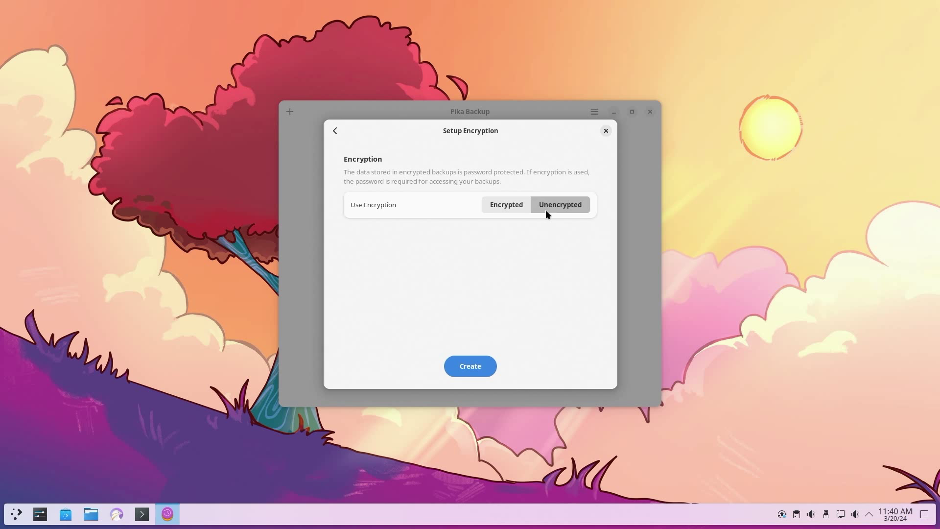
{"action": "left_click", "coordinate": [467, 366]}
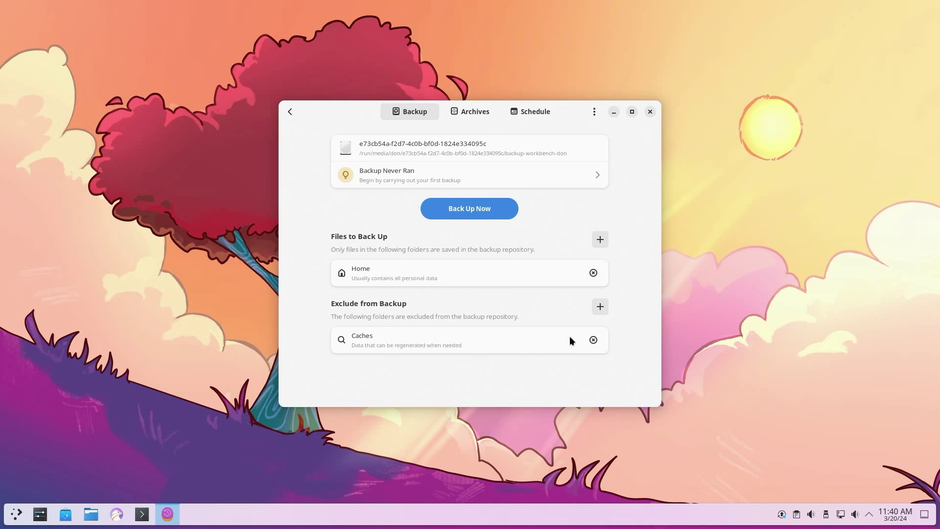
Open the Exclude from Backup options for the new repository.
{"action": "left_click", "coordinate": [600, 307]}
Exclude Trash, Flatpak App Installations and the ~/.wine folder from the backup.
{"action": "left_click", "coordinate": [380, 309]}
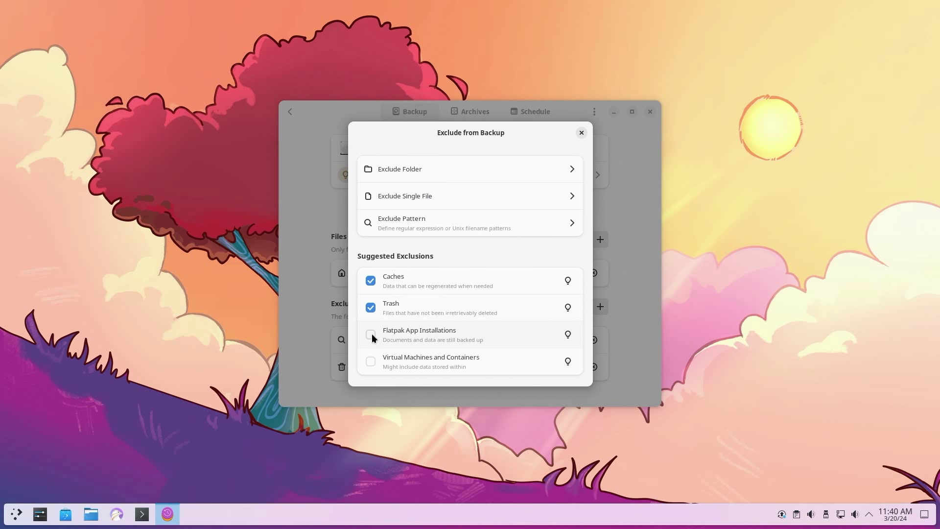
{"action": "left_click", "coordinate": [371, 334]}
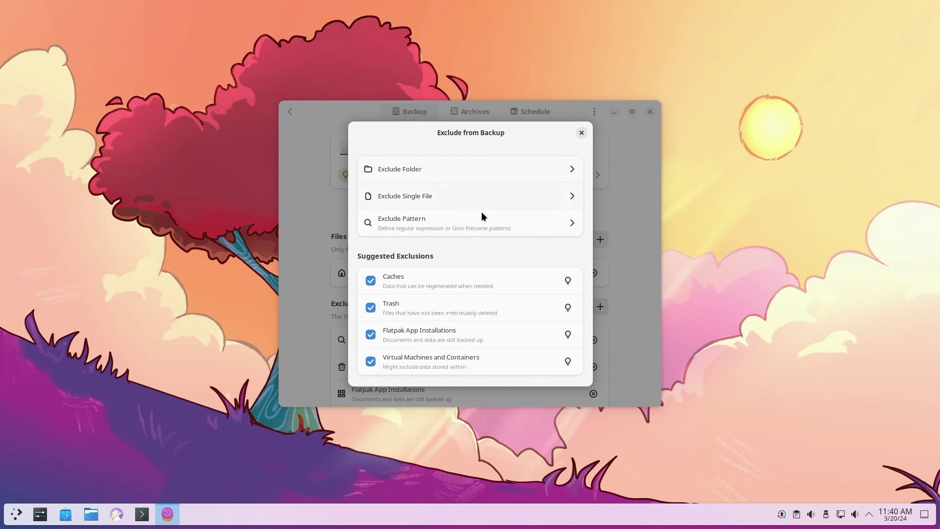
{"action": "left_click", "coordinate": [426, 173]}
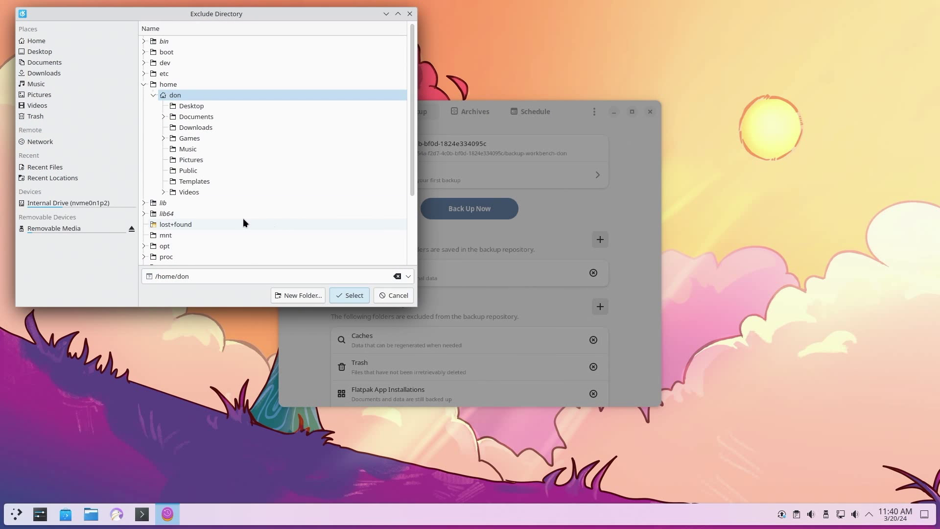
{"action": "left_click", "coordinate": [227, 272]}
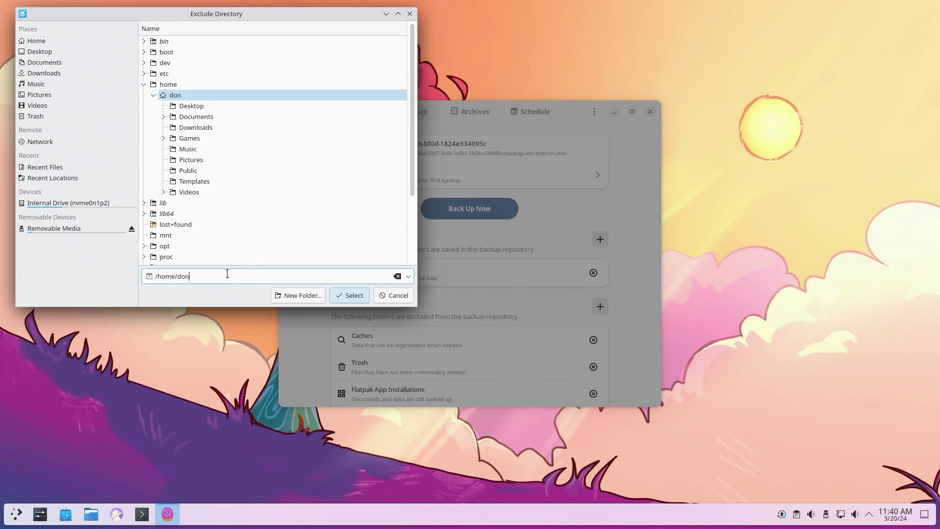
{"action": "type", "text": "/.wine"}
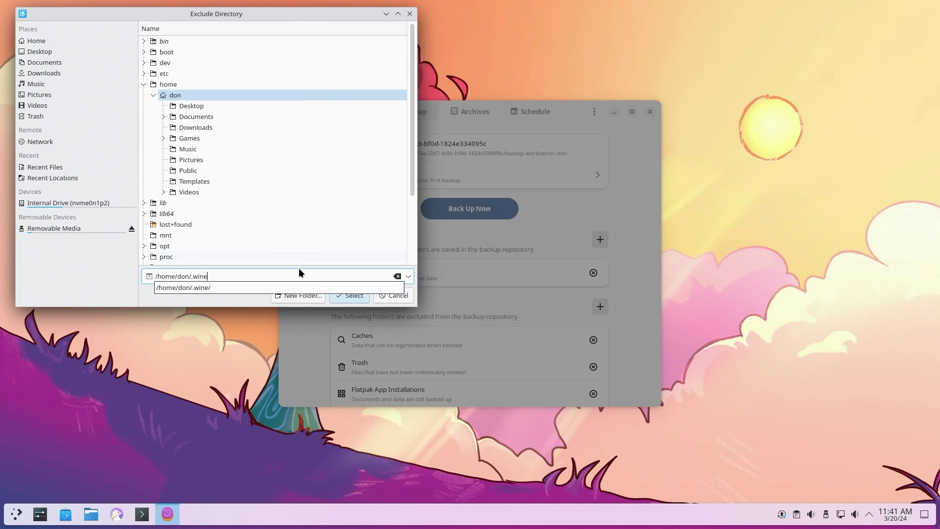
{"action": "left_click", "coordinate": [276, 274]}
{"action": "left_click", "coordinate": [348, 295]}
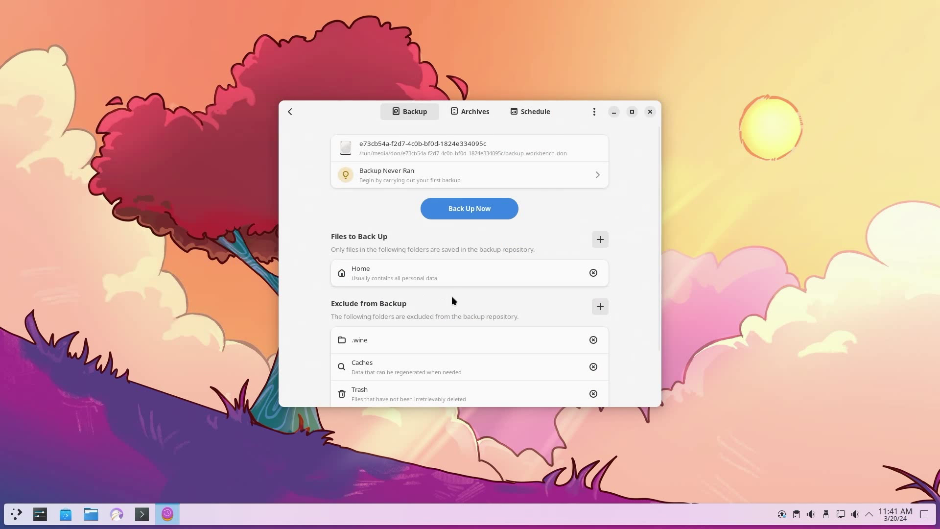
Add the ~/.local folder to the backup exclusions.
{"action": "scroll", "coordinate": [409, 356], "scroll_direction": "down", "scroll_amount": 3}
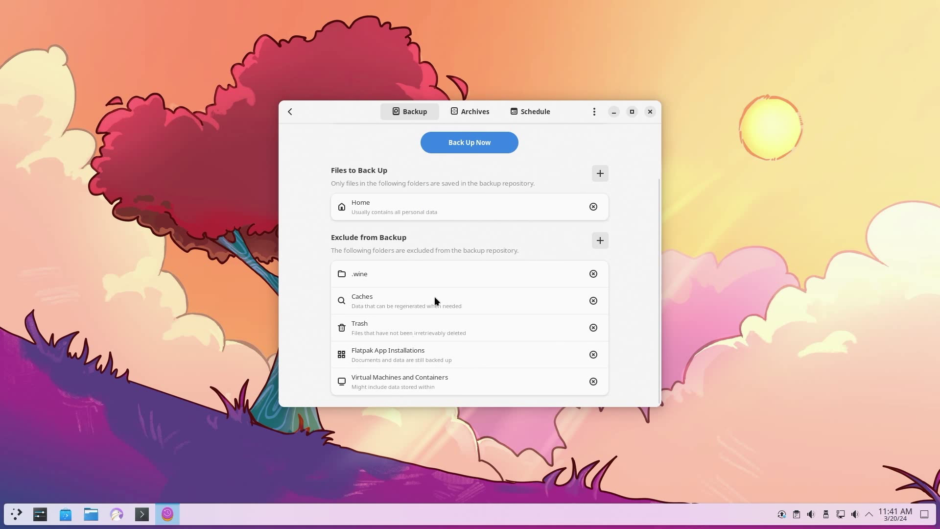
{"action": "scroll", "coordinate": [435, 300], "scroll_direction": "up", "scroll_amount": 3}
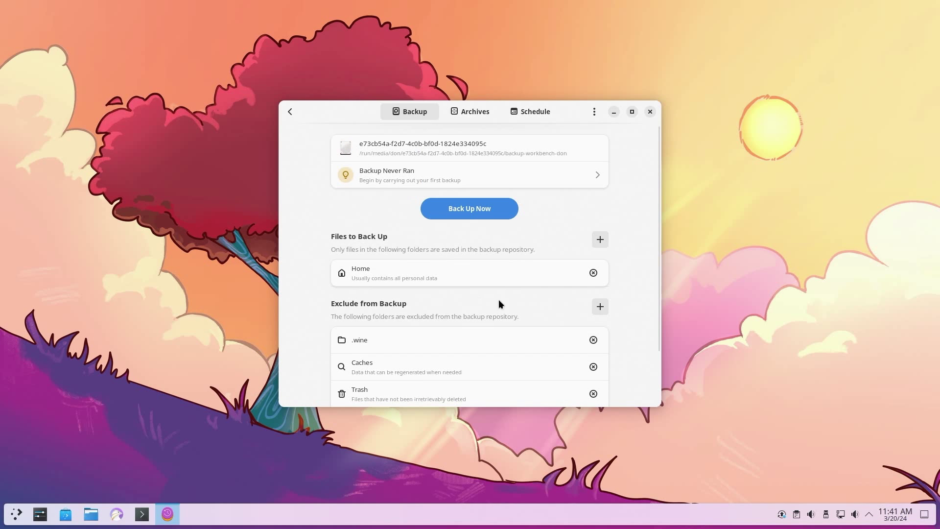
{"action": "left_click", "coordinate": [600, 307]}
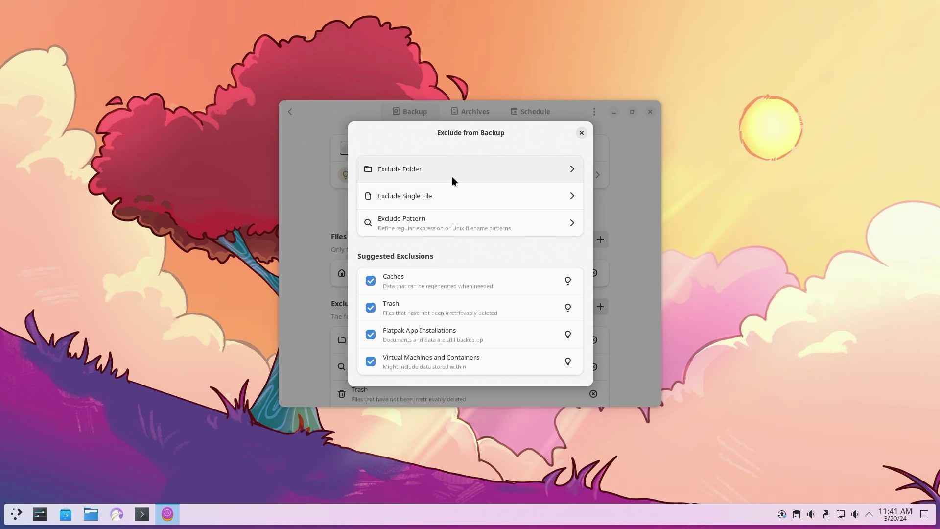
{"action": "left_click", "coordinate": [452, 177]}
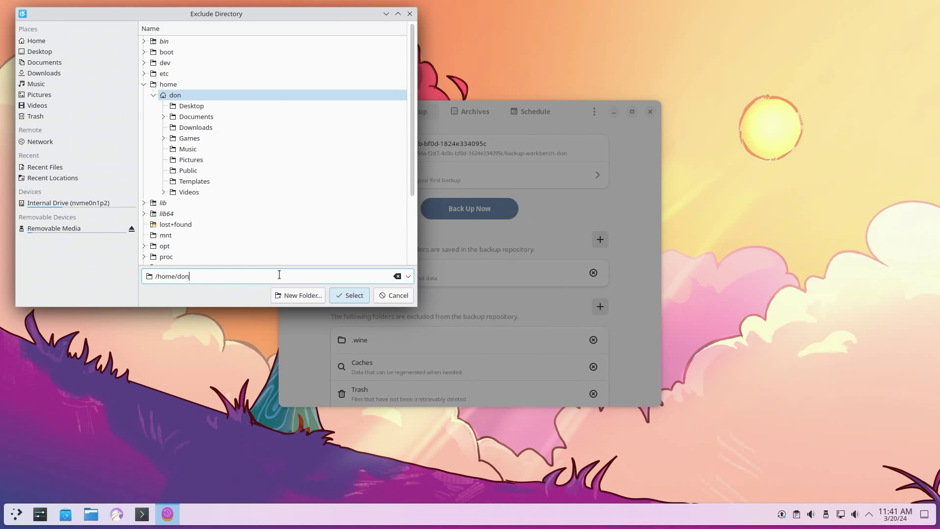
{"action": "type", "text": "/."}
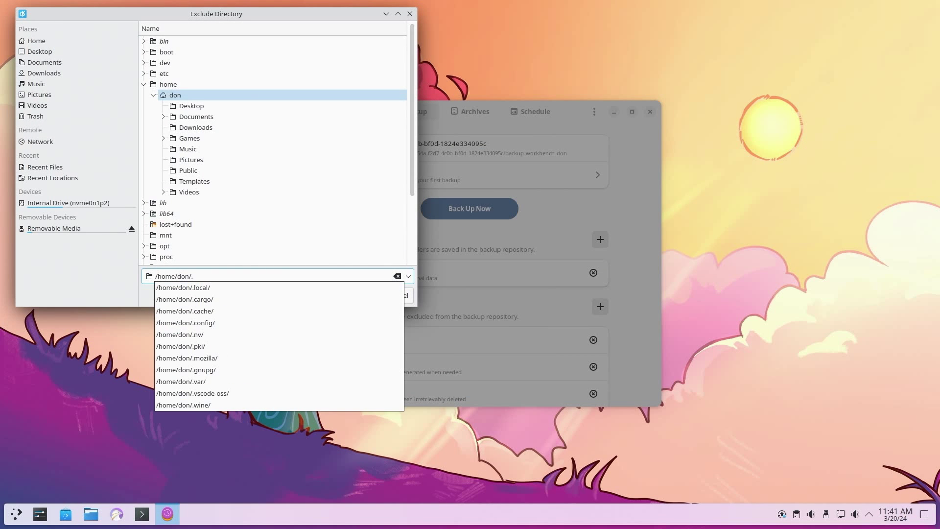
{"action": "key", "text": "Up"}
{"action": "key", "text": "Return"}
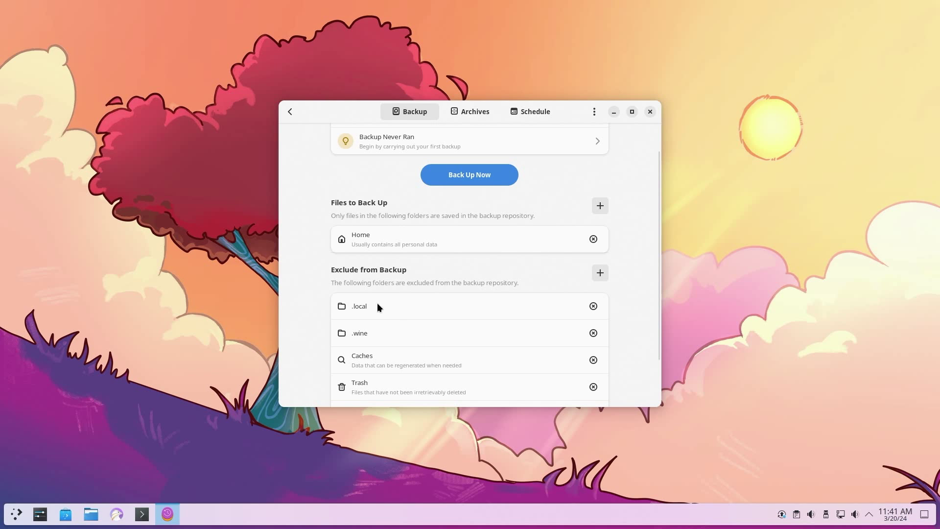
Reopen the folder exclusion chooser and cancel without adding another folder.
{"action": "scroll", "coordinate": [464, 231], "scroll_direction": "up", "scroll_amount": 2}
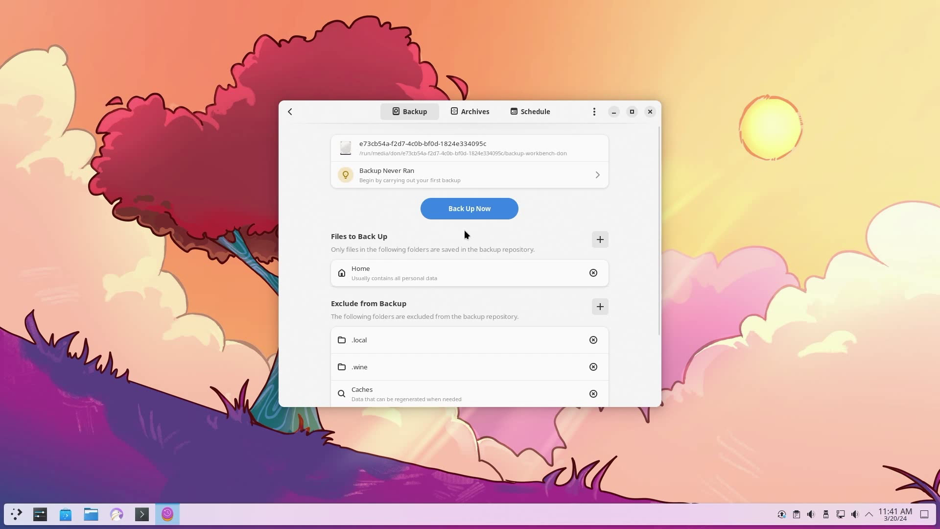
{"action": "left_click", "coordinate": [599, 304]}
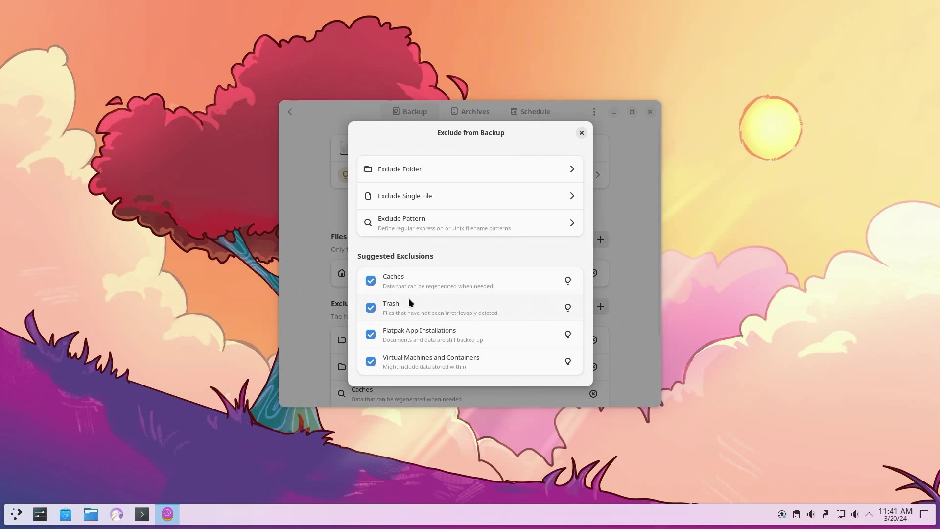
{"action": "left_click", "coordinate": [443, 175]}
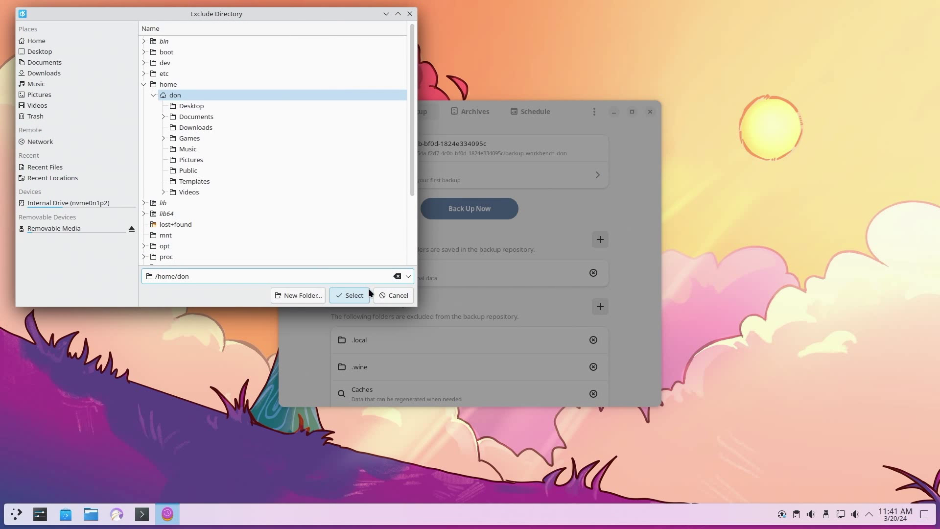
{"action": "left_click", "coordinate": [387, 295]}
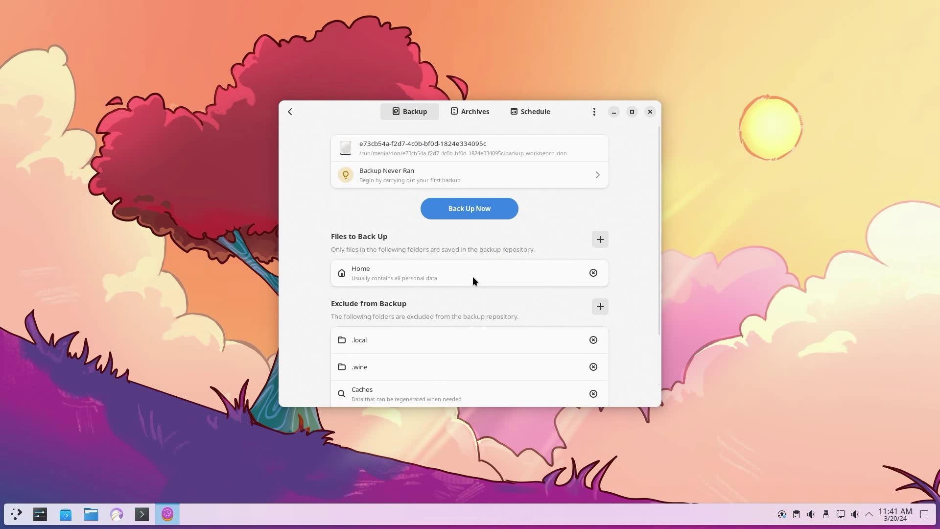
Start a backup, check the Archives and Schedule tabs, then abort and stop it at 8.3 %.
{"action": "left_click", "coordinate": [480, 213]}
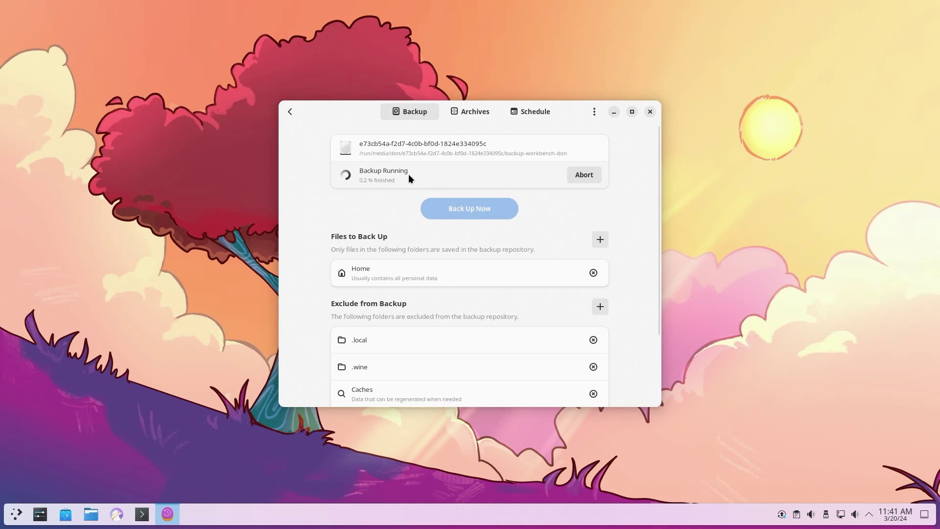
{"action": "left_click", "coordinate": [469, 115]}
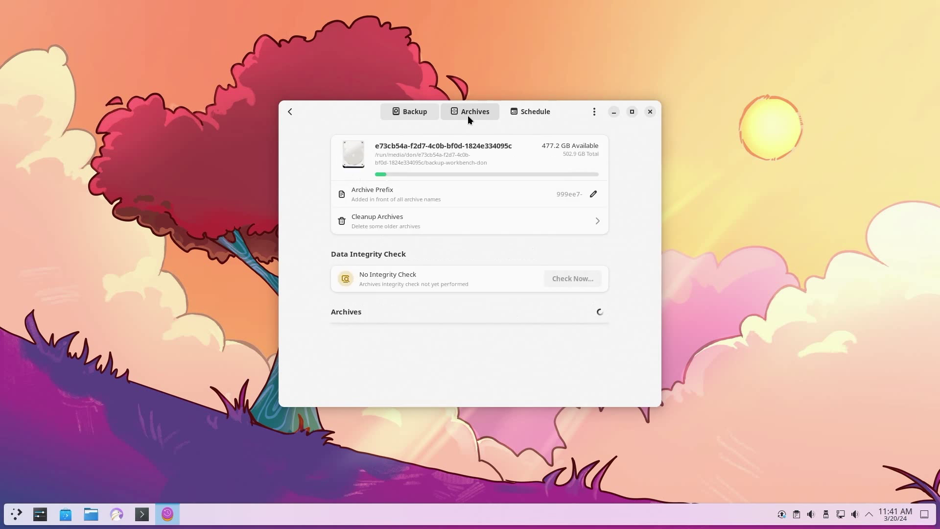
{"action": "key", "text": "Escape"}
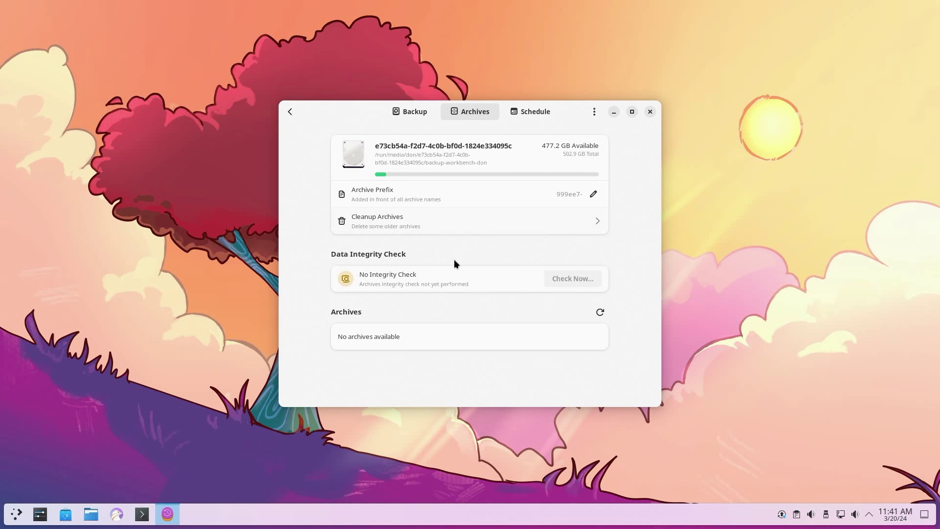
{"action": "left_click", "coordinate": [532, 112]}
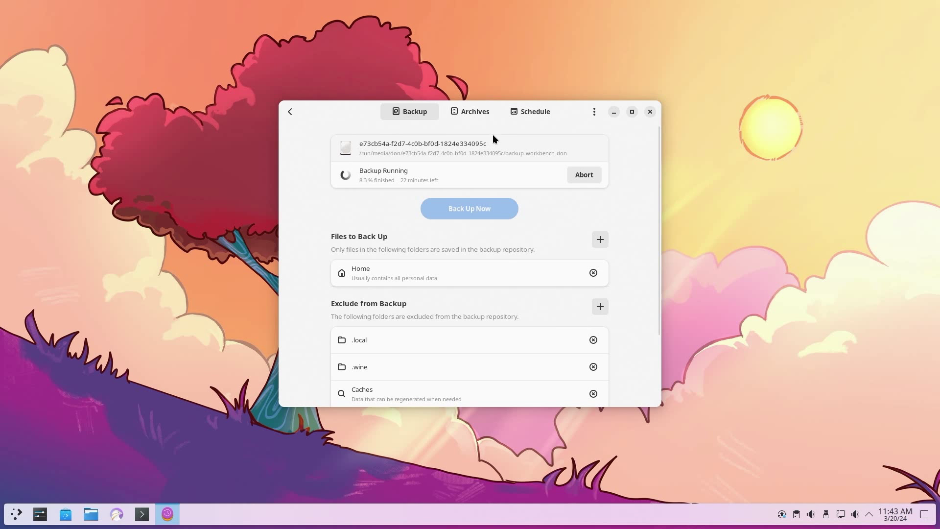
{"action": "left_click", "coordinate": [584, 175]}
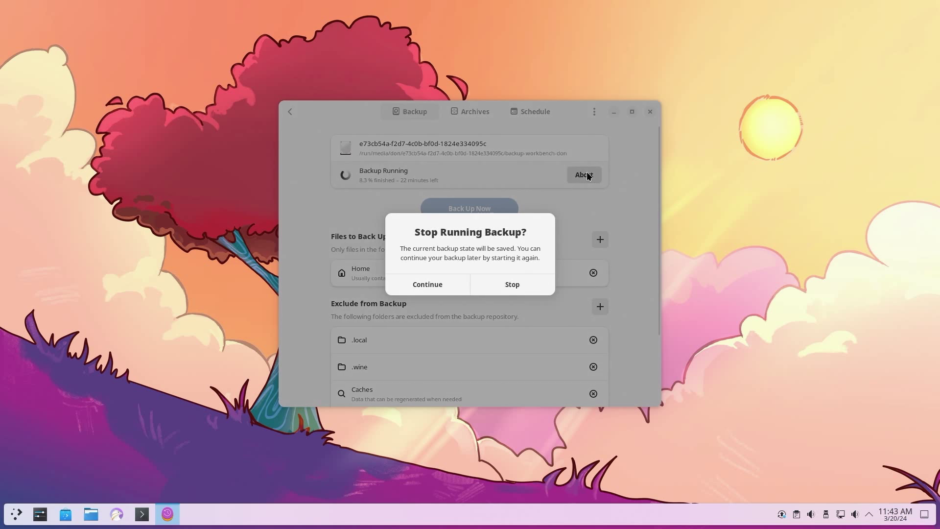
{"action": "left_click", "coordinate": [500, 284]}
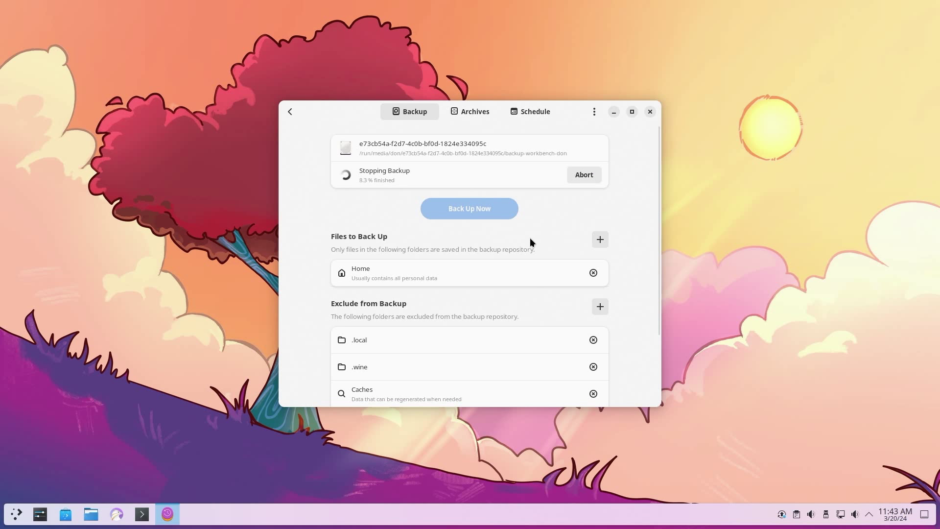
Turn on Daily regular backups and automatic archive cleanup in the Schedule tab.
{"action": "left_click", "coordinate": [520, 118]}
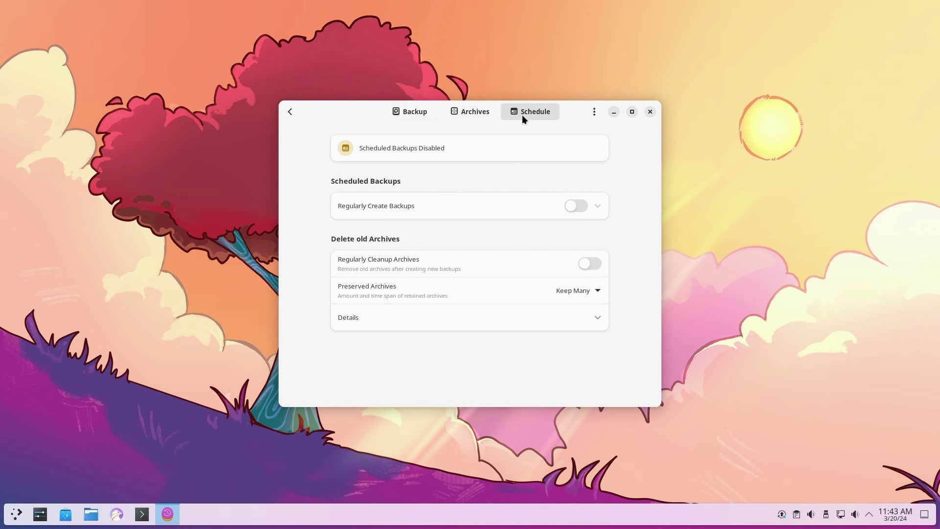
{"action": "left_click", "coordinate": [574, 205]}
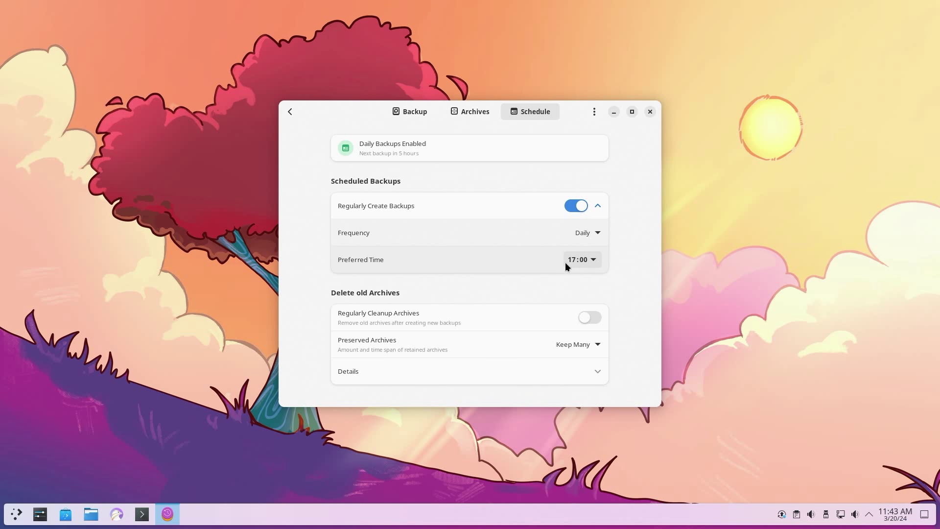
{"action": "left_click", "coordinate": [581, 234]}
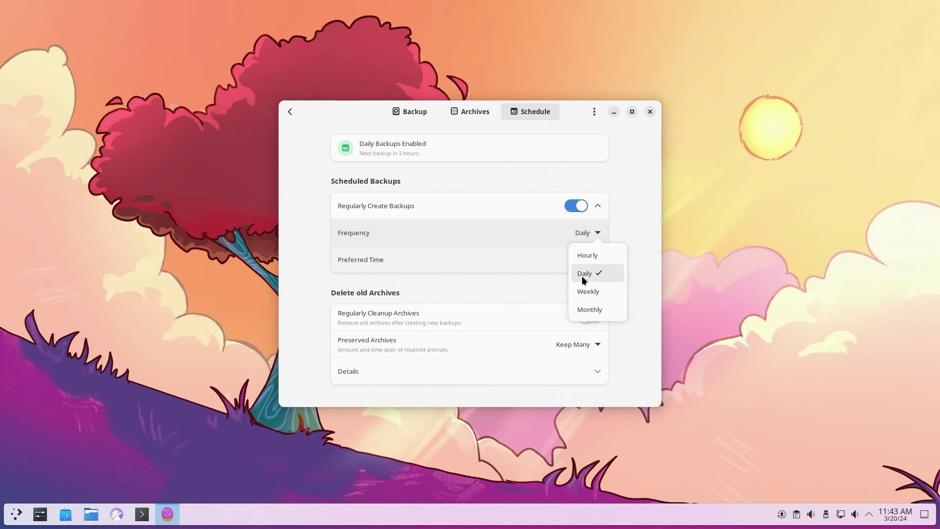
{"action": "left_click", "coordinate": [531, 270]}
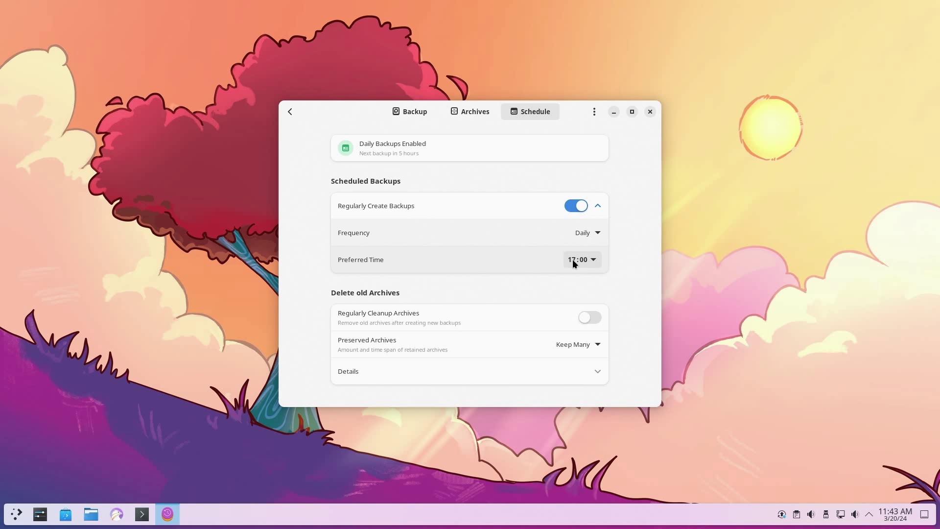
{"action": "left_click", "coordinate": [587, 318]}
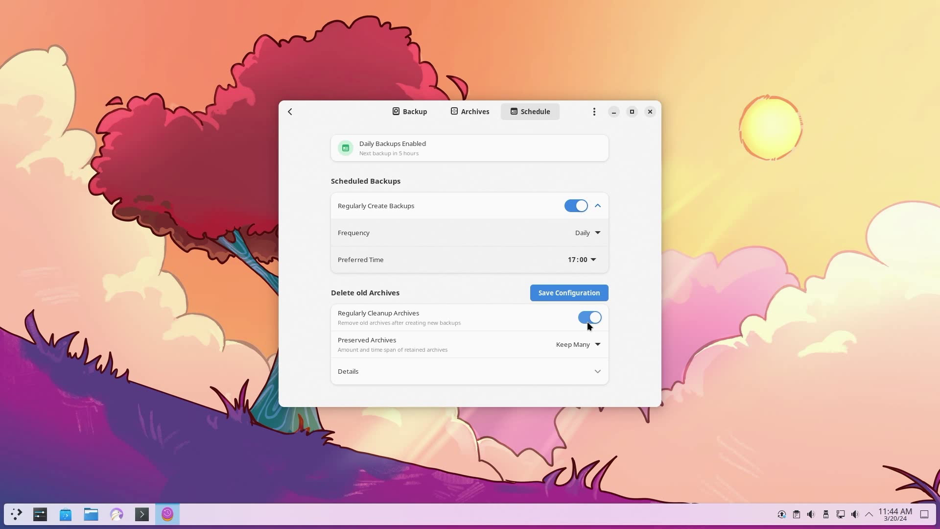
Set Preserved Archives to Keep Some and review the detailed retention counts.
{"action": "left_click", "coordinate": [588, 349]}
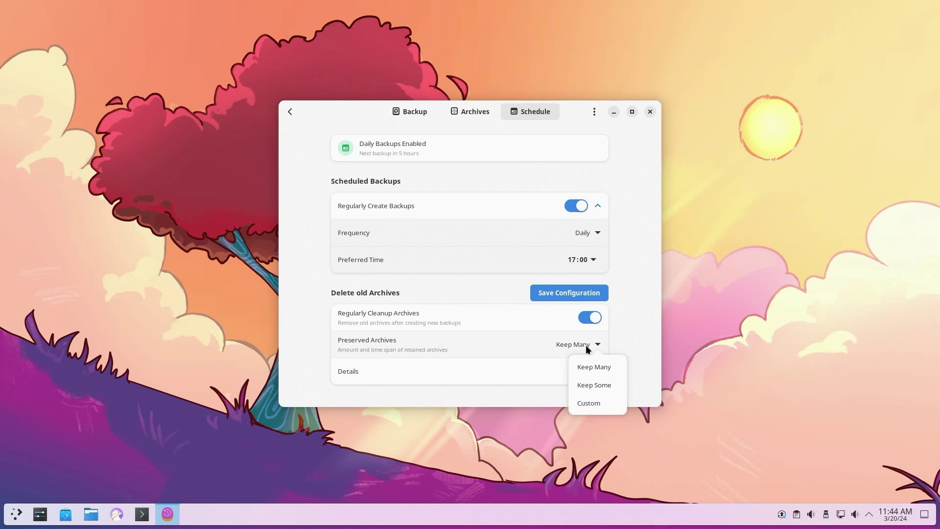
{"action": "left_click", "coordinate": [588, 349]}
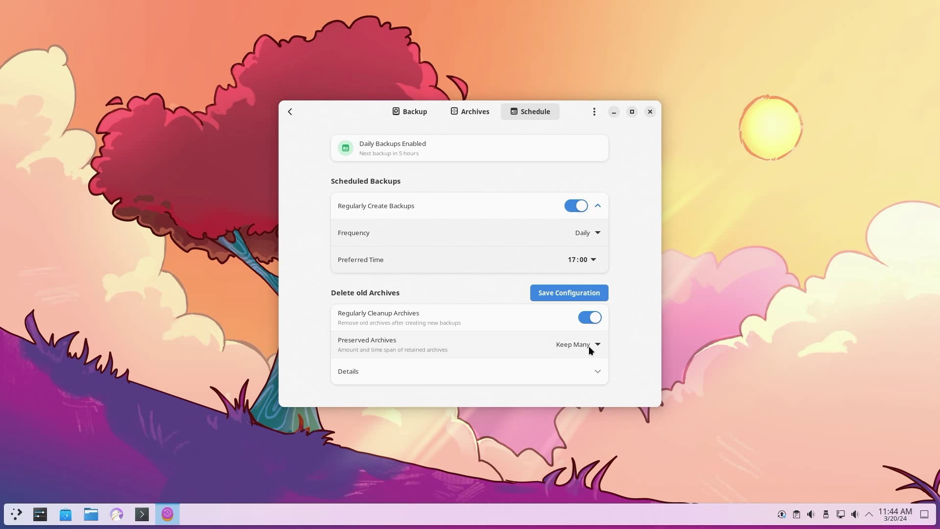
{"action": "left_click", "coordinate": [588, 346]}
{"action": "left_click", "coordinate": [590, 384]}
{"action": "left_click", "coordinate": [571, 372]}
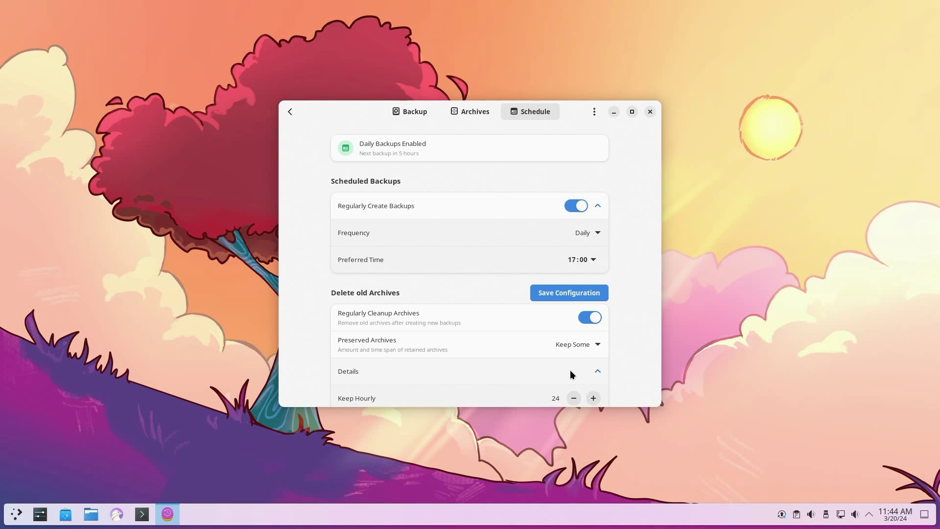
{"action": "scroll", "coordinate": [571, 370], "scroll_direction": "down", "scroll_amount": 5}
{"action": "scroll", "coordinate": [539, 301], "scroll_direction": "up", "scroll_amount": 5}
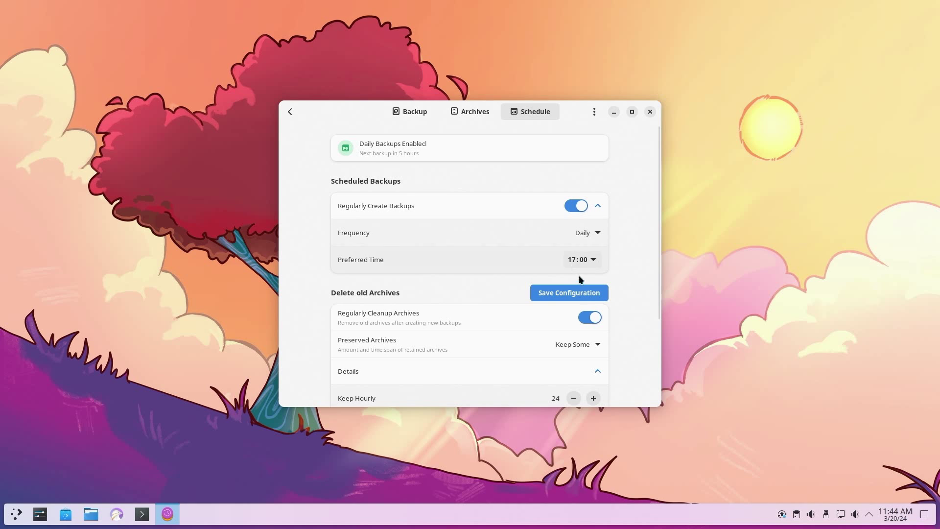
Turn cleanup and regular backups off, confirm Disable Schedule, and view the Archives list.
{"action": "left_click", "coordinate": [590, 318]}
{"action": "left_click", "coordinate": [570, 206]}
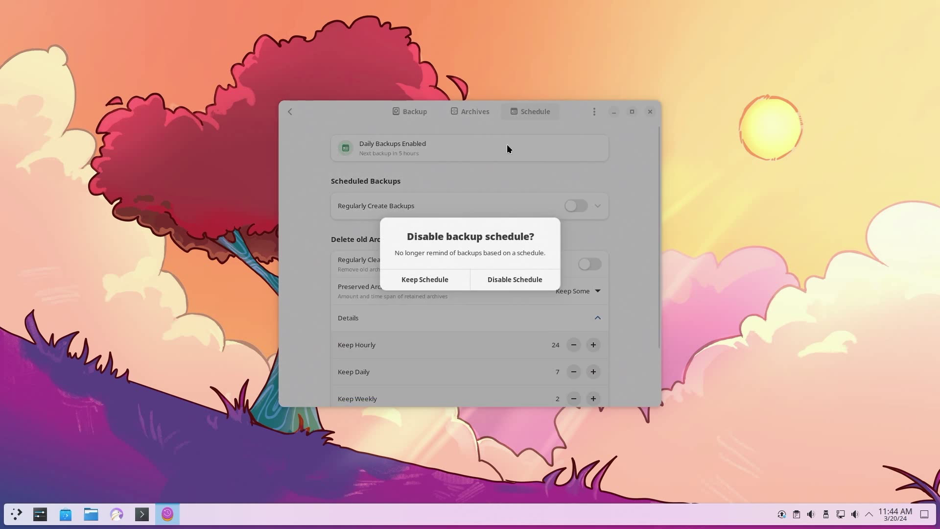
{"action": "left_click", "coordinate": [501, 273]}
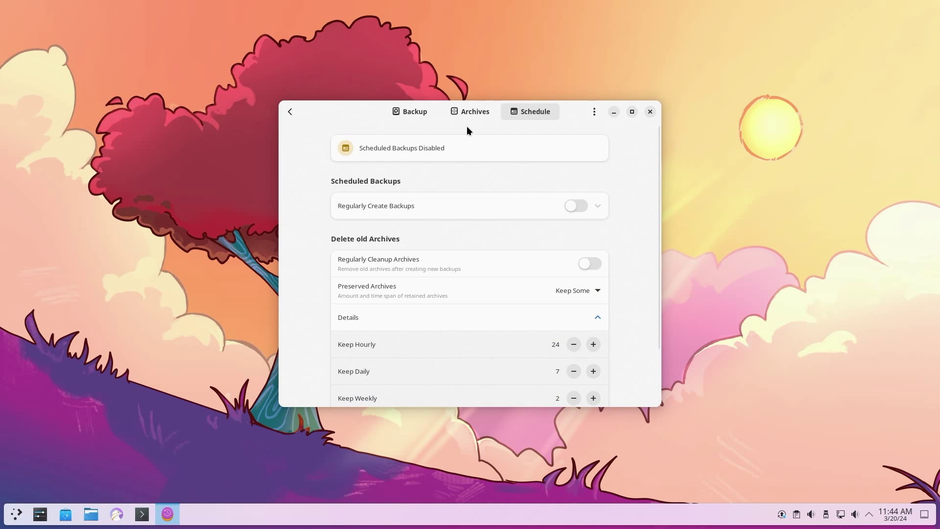
{"action": "left_click", "coordinate": [469, 111]}
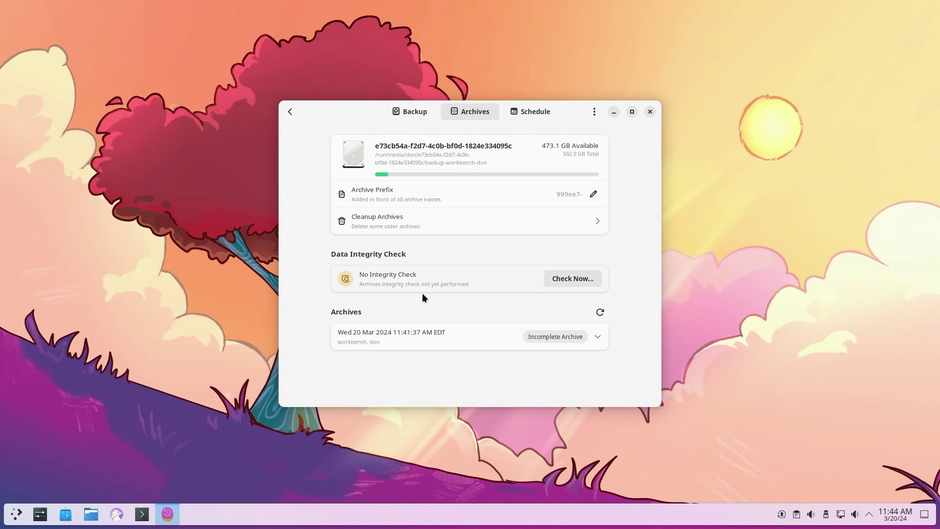
In Dolphin, open the USB drive's backup-workbench-don/data/0 folder showing 19 chunk files totalling 3.9 GiB.
{"action": "left_click", "coordinate": [92, 512]}
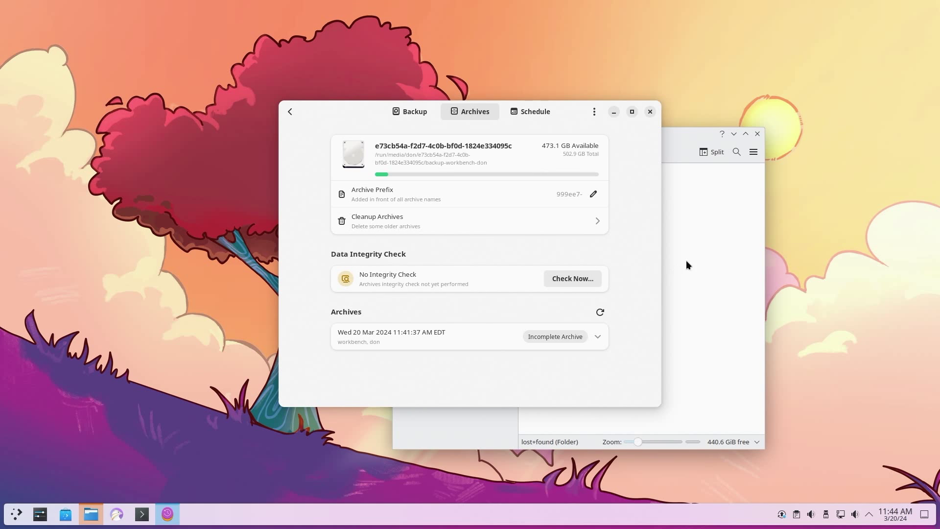
{"action": "left_click", "coordinate": [687, 263]}
{"action": "left_click", "coordinate": [443, 397]}
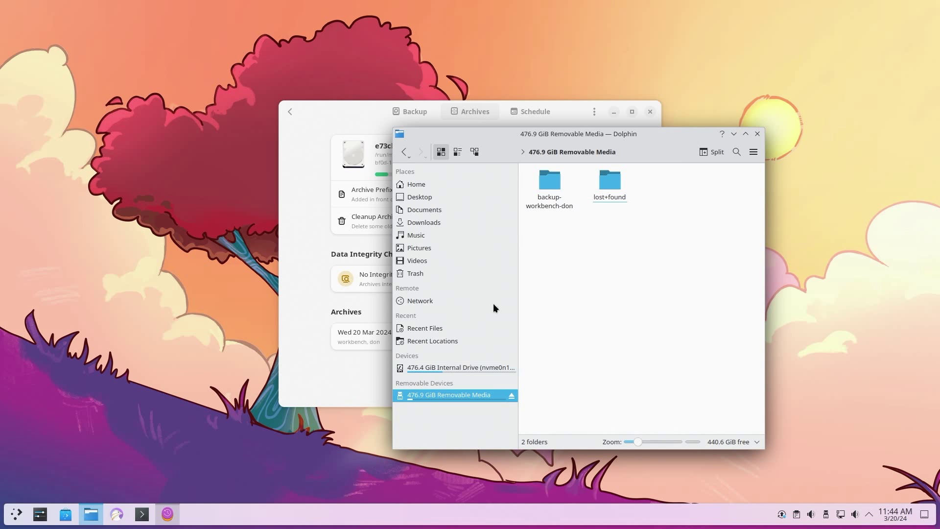
{"action": "double_click", "coordinate": [548, 199]}
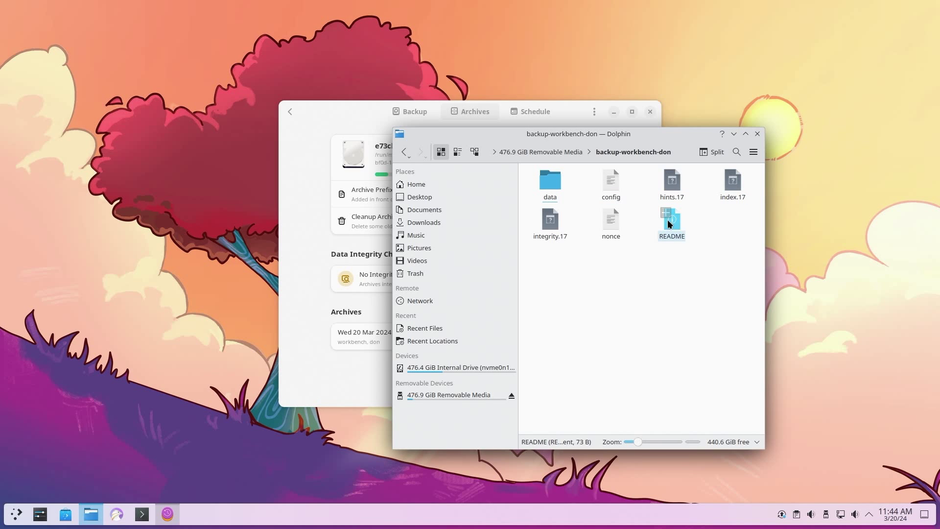
{"action": "double_click", "coordinate": [552, 181]}
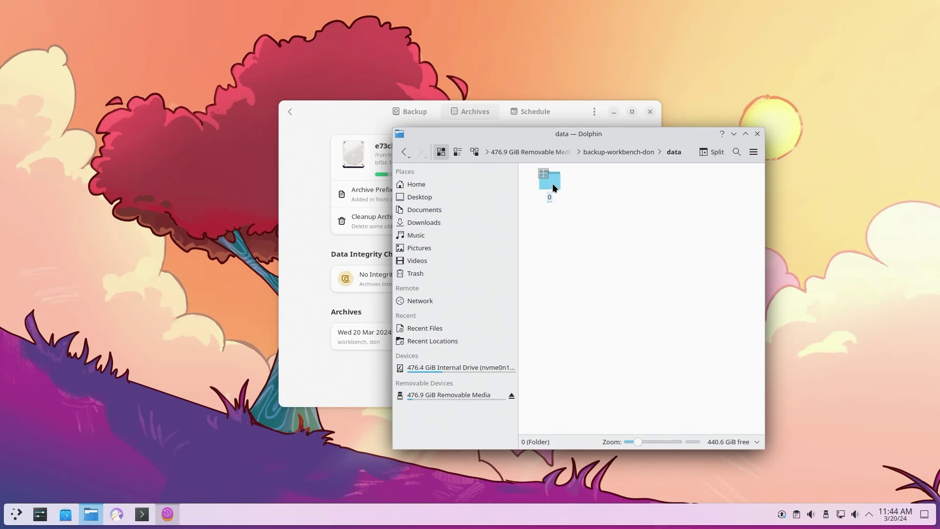
{"action": "double_click", "coordinate": [553, 182]}
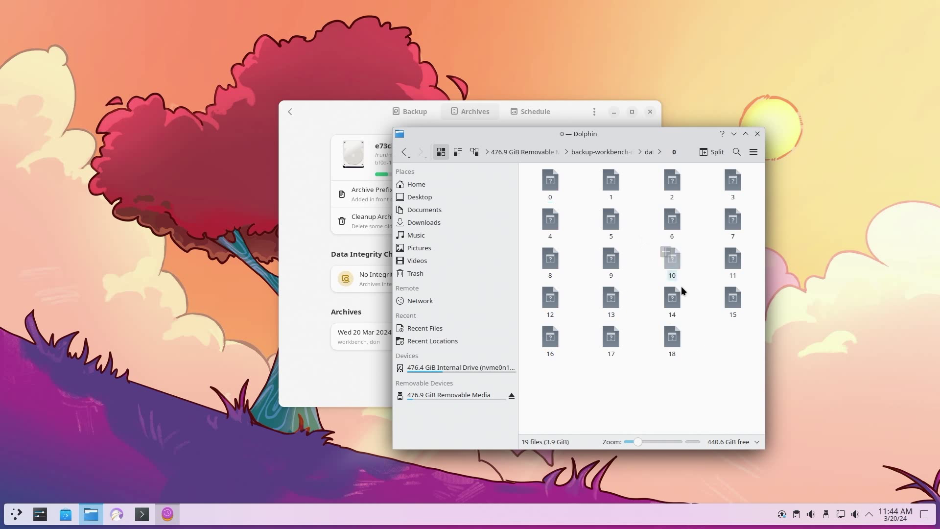
{"action": "left_click_drag", "start_coordinate": [725, 357], "coordinate": [610, 257]}
{"action": "left_click", "coordinate": [715, 369]}
{"action": "left_click", "coordinate": [370, 114]}
Expand the 20 Mar 2024 archive's details and mount it via Browse saved files.
{"action": "left_click", "coordinate": [475, 336]}
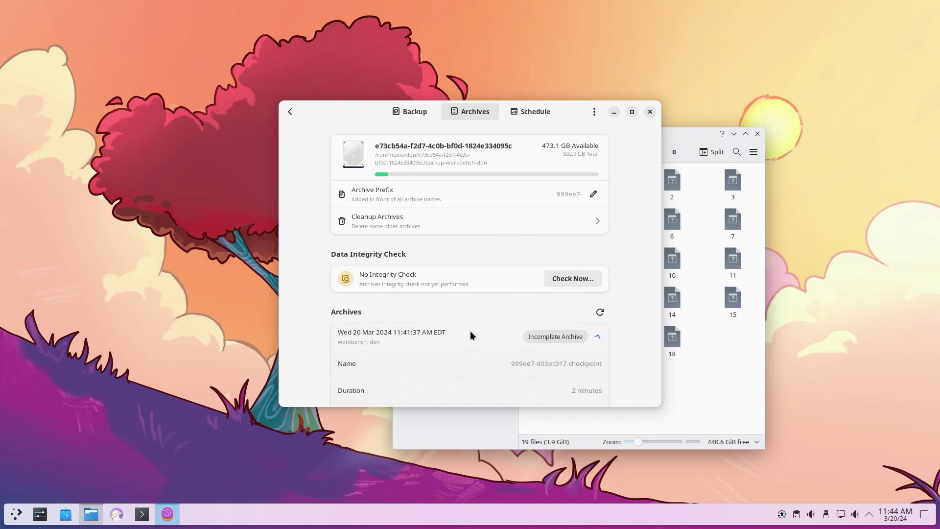
{"action": "scroll", "coordinate": [588, 333], "scroll_direction": "down", "scroll_amount": 2}
{"action": "scroll", "coordinate": [586, 336], "scroll_direction": "down", "scroll_amount": 1}
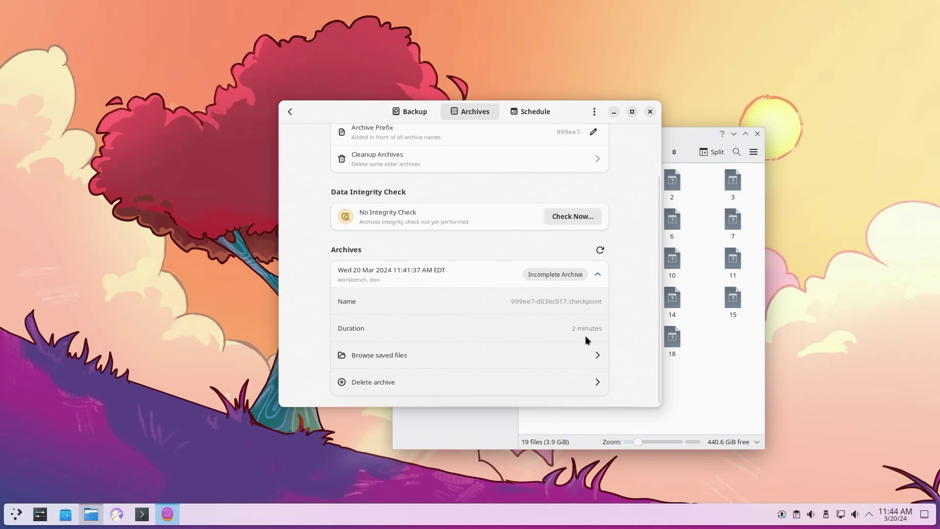
{"action": "left_click", "coordinate": [461, 356]}
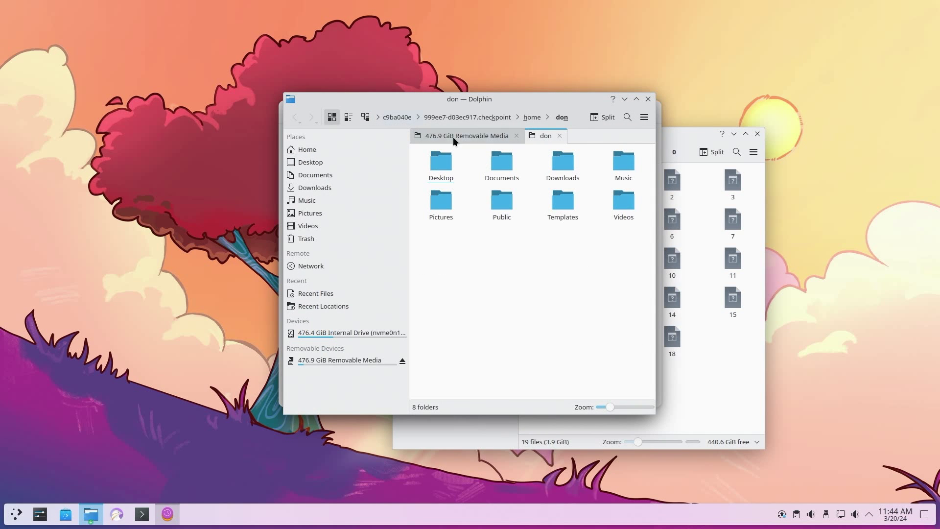
Reposition the archive's Dolphin window and select seven of the archived home folders.
{"action": "left_click_drag", "start_coordinate": [430, 105], "coordinate": [306, 68]}
{"action": "left_click_drag", "start_coordinate": [512, 221], "coordinate": [416, 218]}
{"action": "left_click_drag", "start_coordinate": [436, 63], "coordinate": [378, 60]}
{"action": "left_click_drag", "start_coordinate": [444, 214], "coordinate": [248, 110]}
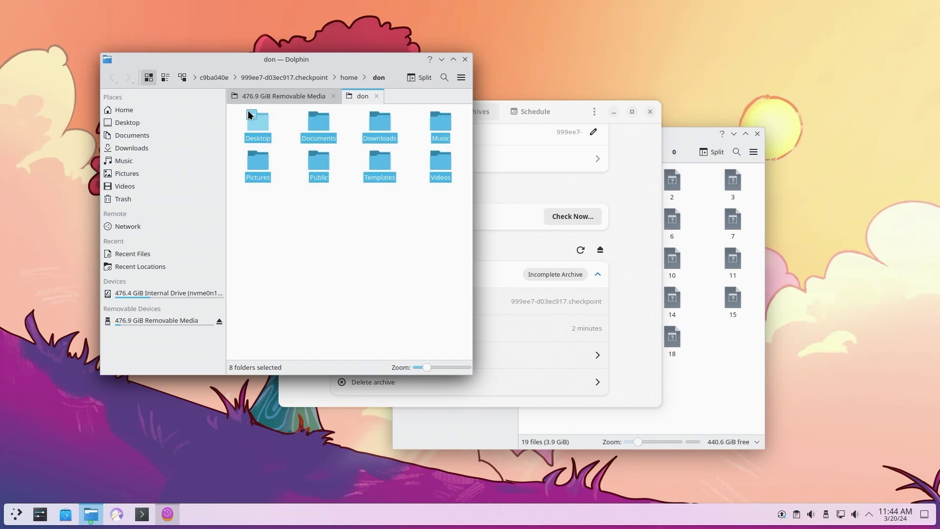
{"action": "right_click", "coordinate": [249, 110]}
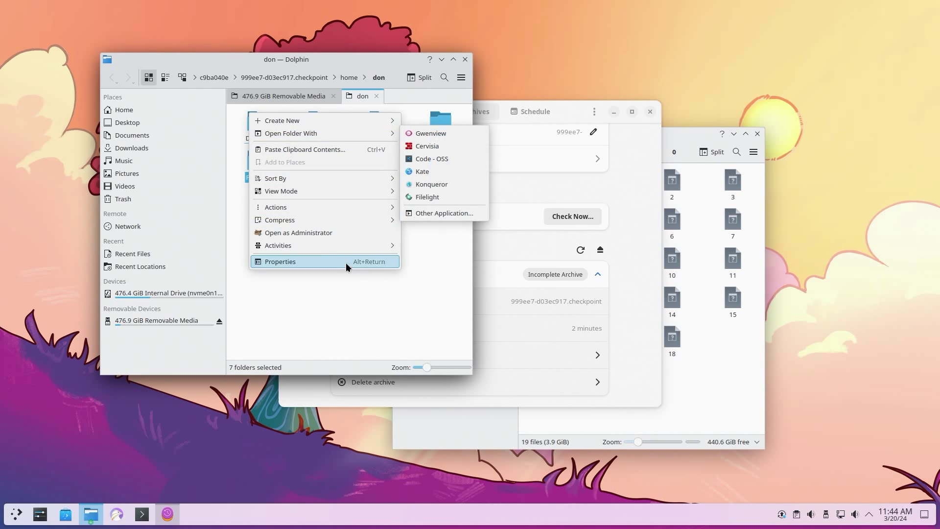
{"action": "left_click", "coordinate": [363, 275]}
Copy the archived Documents folder and paste it into Home, declining the merge.
{"action": "left_click", "coordinate": [316, 128]}
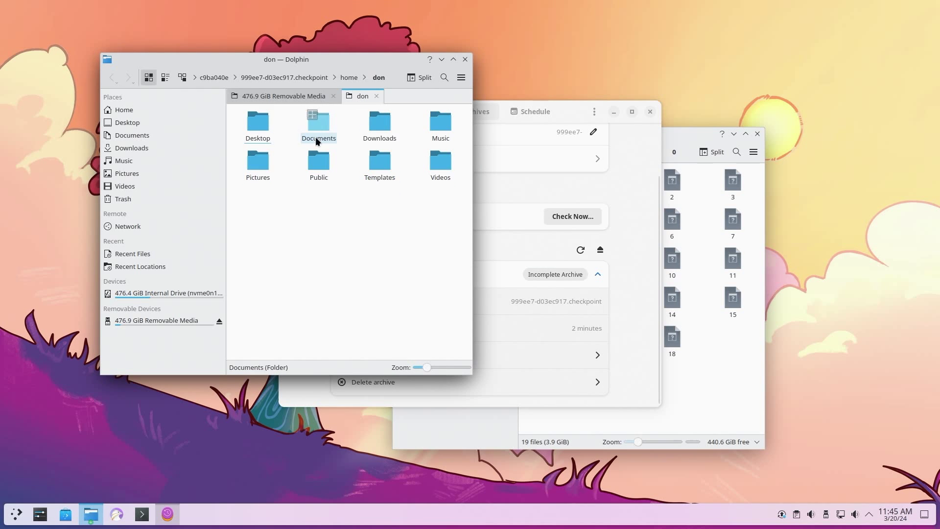
{"action": "right_click", "coordinate": [318, 131]}
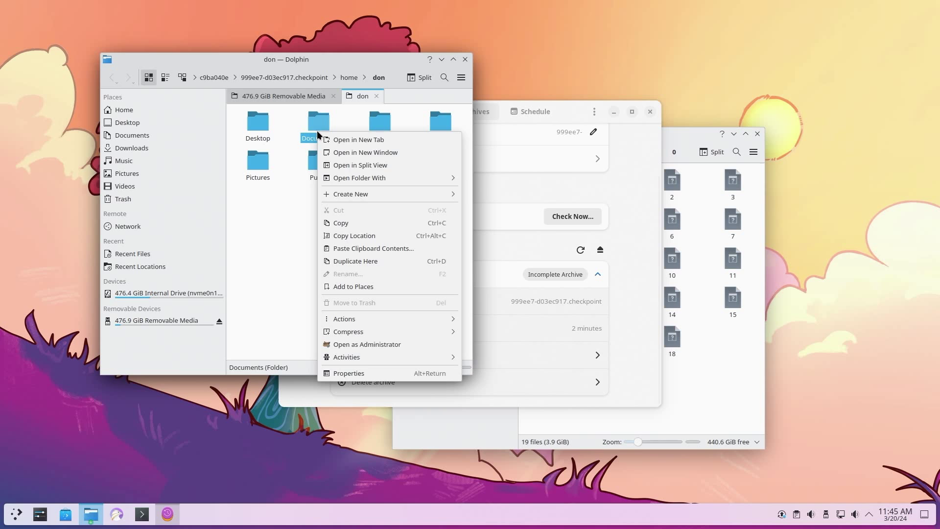
{"action": "left_click", "coordinate": [349, 222]}
{"action": "left_click", "coordinate": [125, 111]}
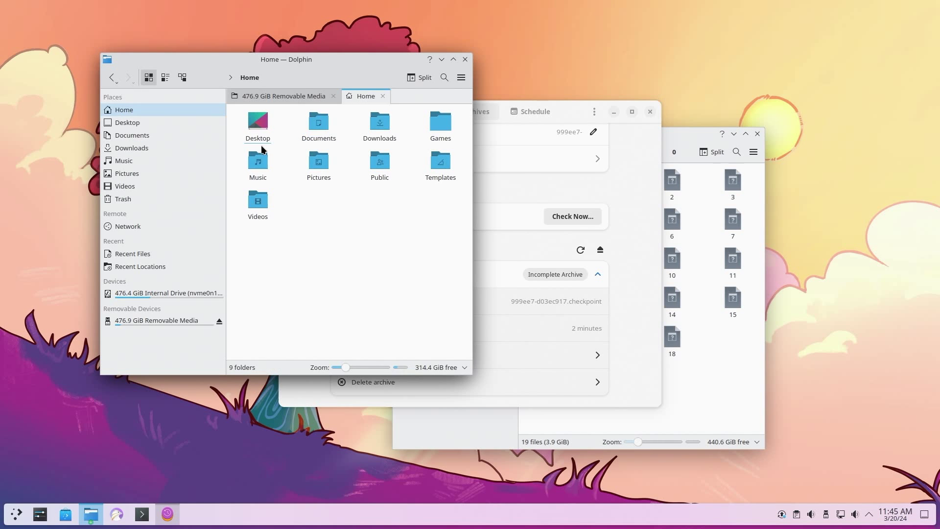
{"action": "right_click", "coordinate": [334, 210]}
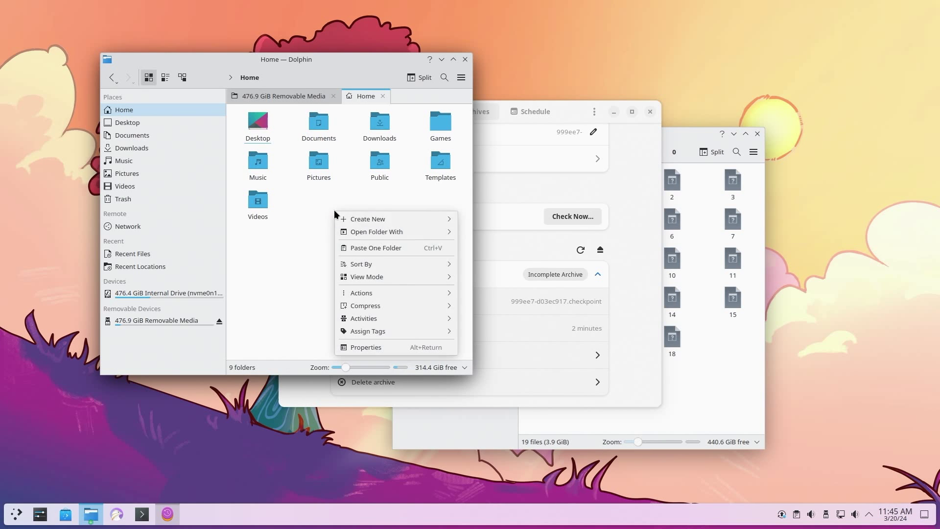
{"action": "left_click", "coordinate": [372, 248]}
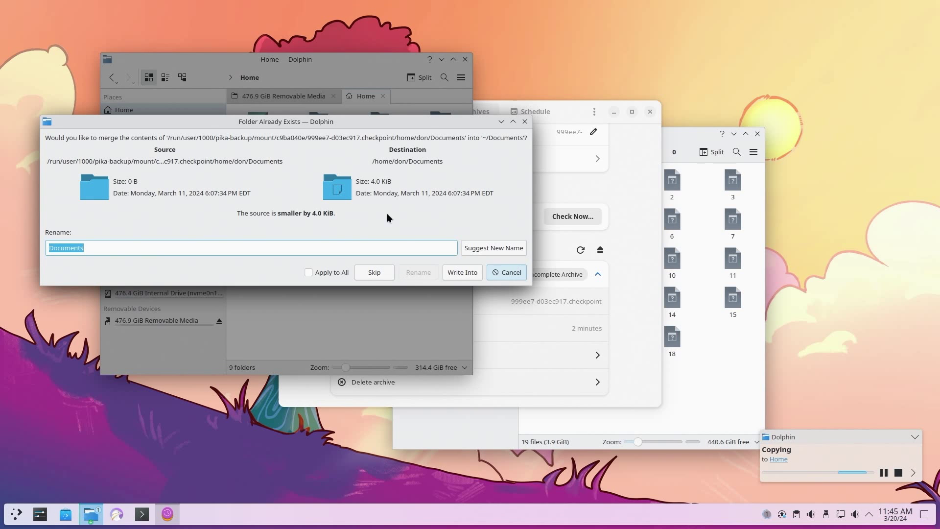
{"action": "left_click", "coordinate": [507, 272]}
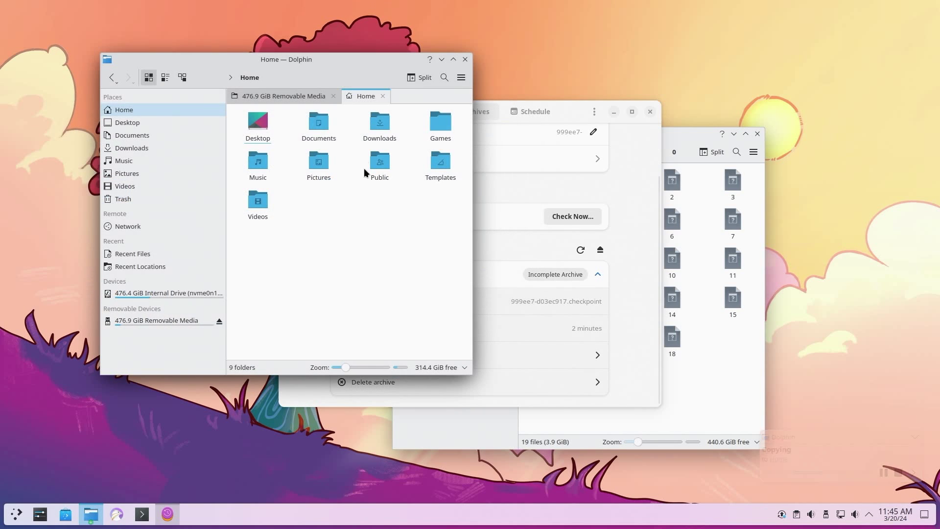
Browse Documents in Home and in the backup, then close the archive's Dolphin window.
{"action": "double_click", "coordinate": [319, 129]}
{"action": "left_click", "coordinate": [300, 98]}
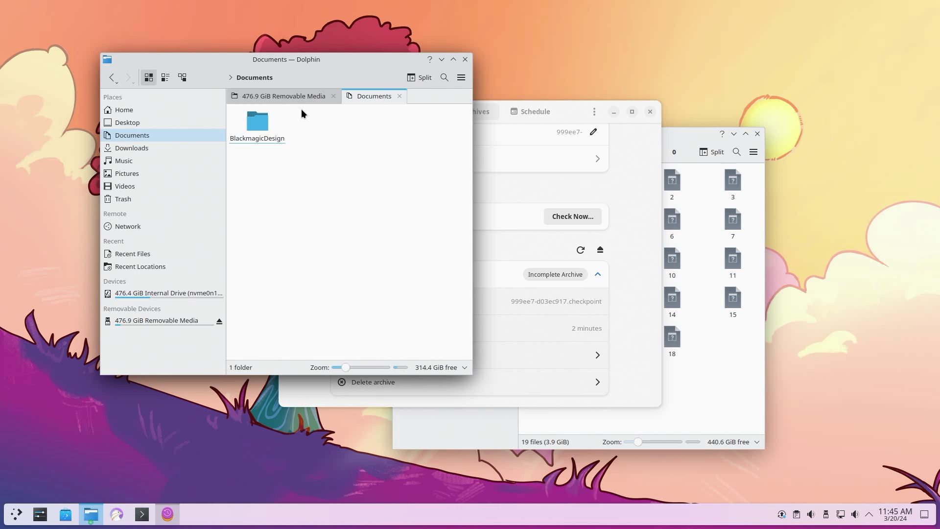
{"action": "left_click", "coordinate": [343, 148]}
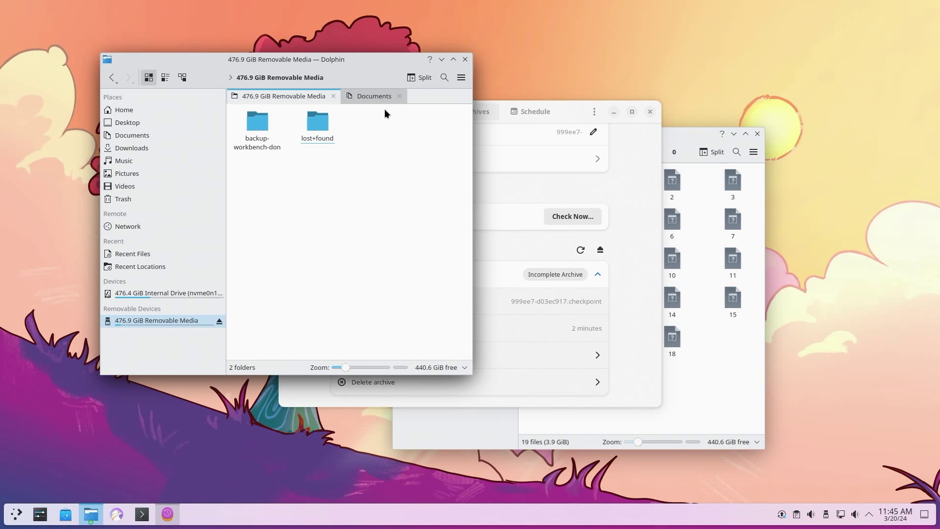
{"action": "left_click", "coordinate": [372, 97]}
{"action": "left_click", "coordinate": [116, 79]}
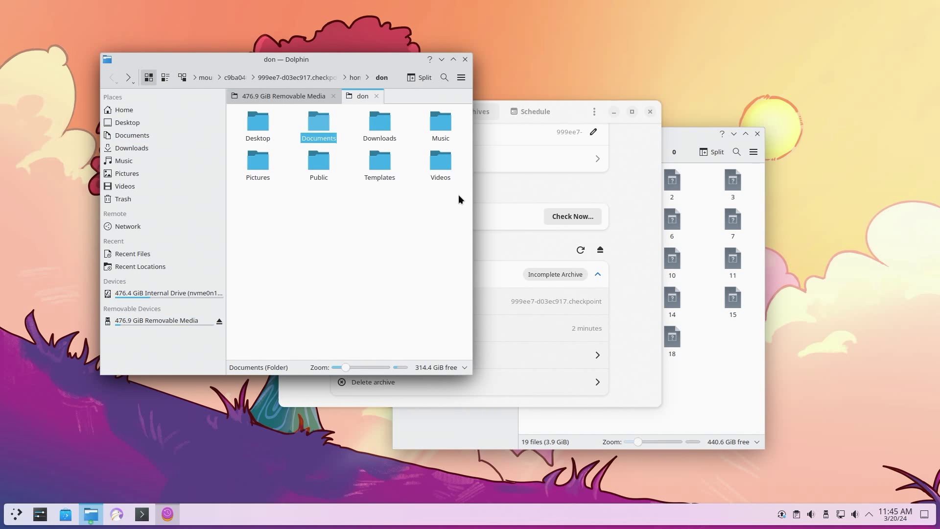
{"action": "left_click", "coordinate": [565, 189]}
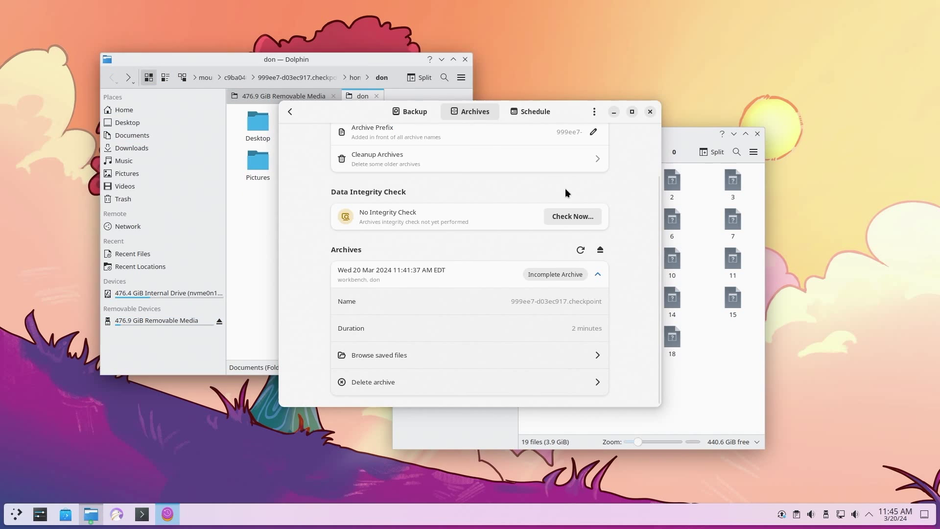
{"action": "left_click", "coordinate": [466, 59]}
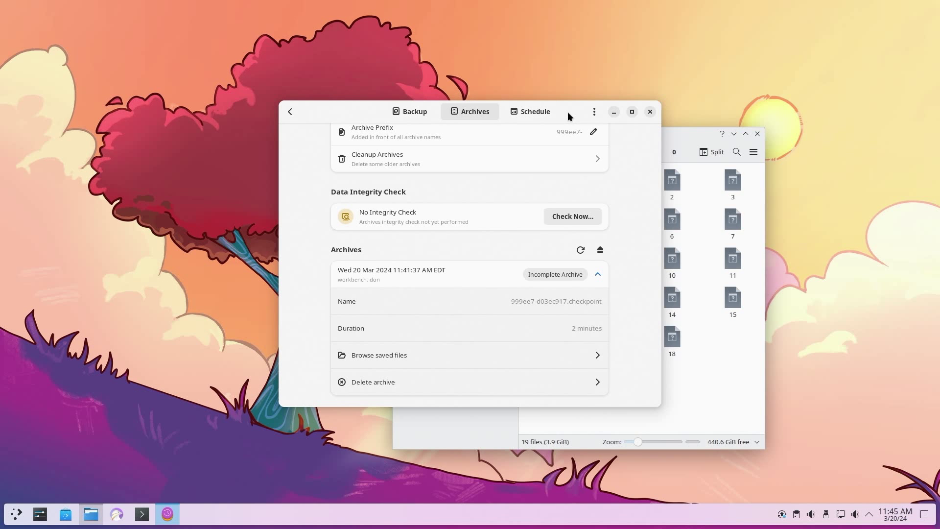
Move the Pika Backup window and return to its Backup overview page.
{"action": "left_click_drag", "start_coordinate": [568, 111], "coordinate": [548, 86]}
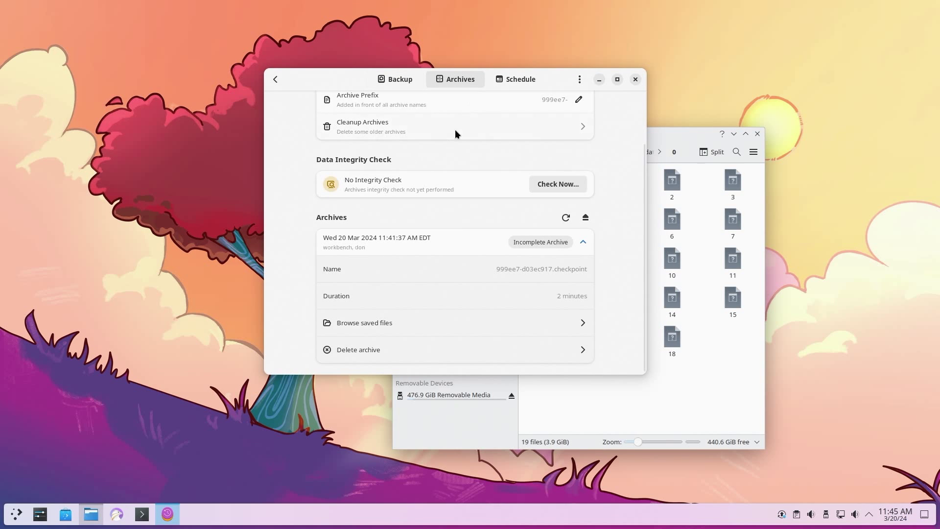
{"action": "left_click", "coordinate": [381, 79]}
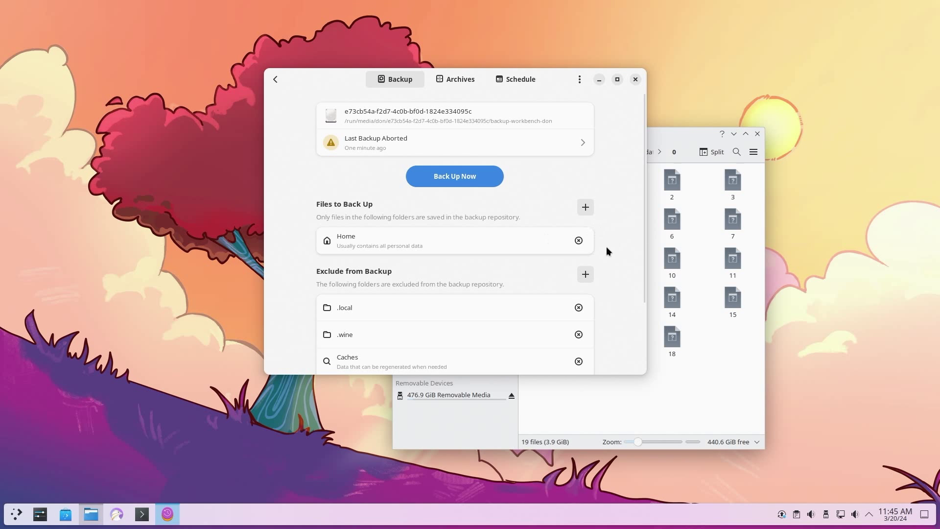
Launch Vorta by searching 'vorta' in the application launcher.
{"action": "left_click", "coordinate": [17, 514]}
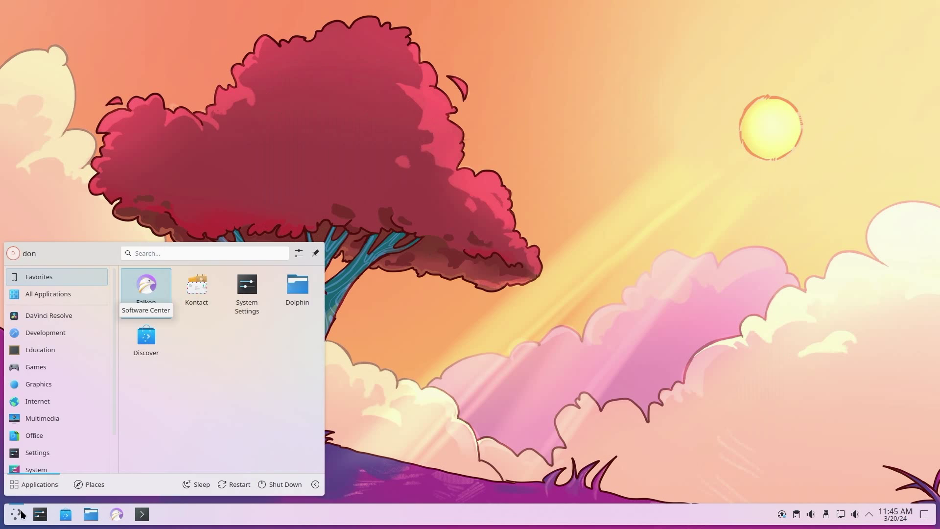
{"action": "type", "text": "vorta"}
{"action": "key", "text": "Return"}
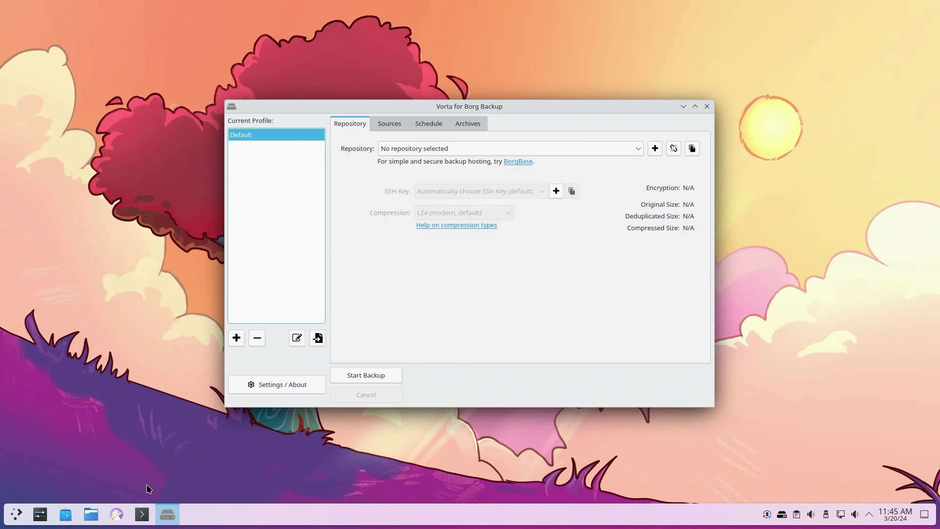
Start a new repository located in a newly created 'backup' folder on the USB drive.
{"action": "left_click", "coordinate": [655, 148]}
{"action": "left_click", "coordinate": [652, 166]}
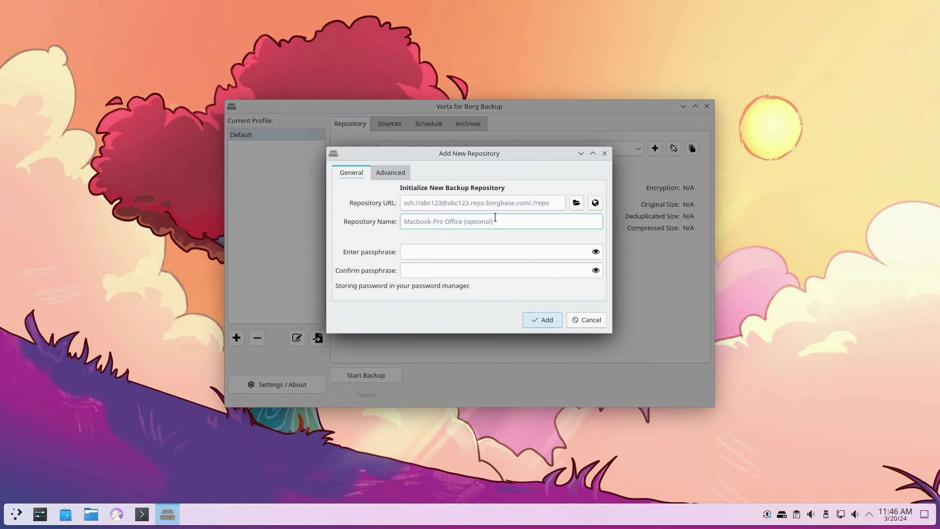
{"action": "left_click", "coordinate": [448, 208]}
{"action": "left_click", "coordinate": [576, 204]}
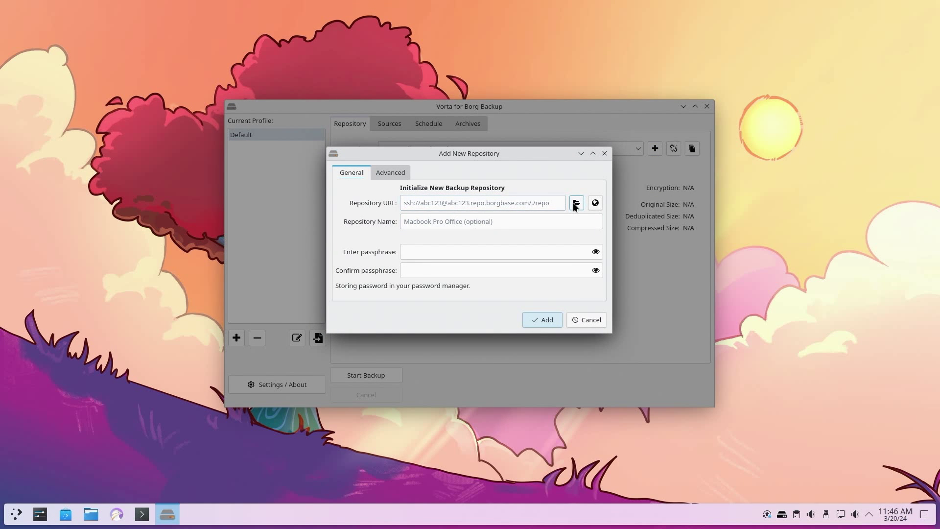
{"action": "left_click", "coordinate": [326, 310]}
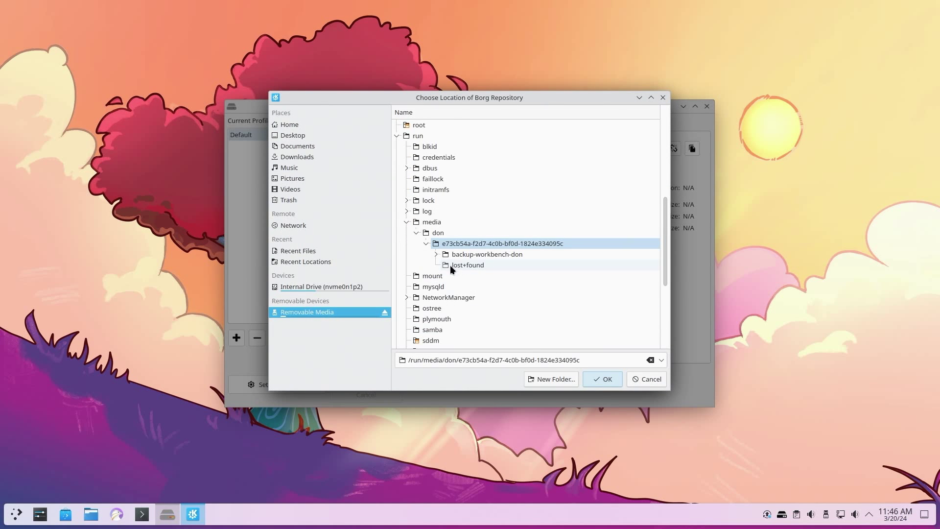
{"action": "left_click", "coordinate": [540, 379]}
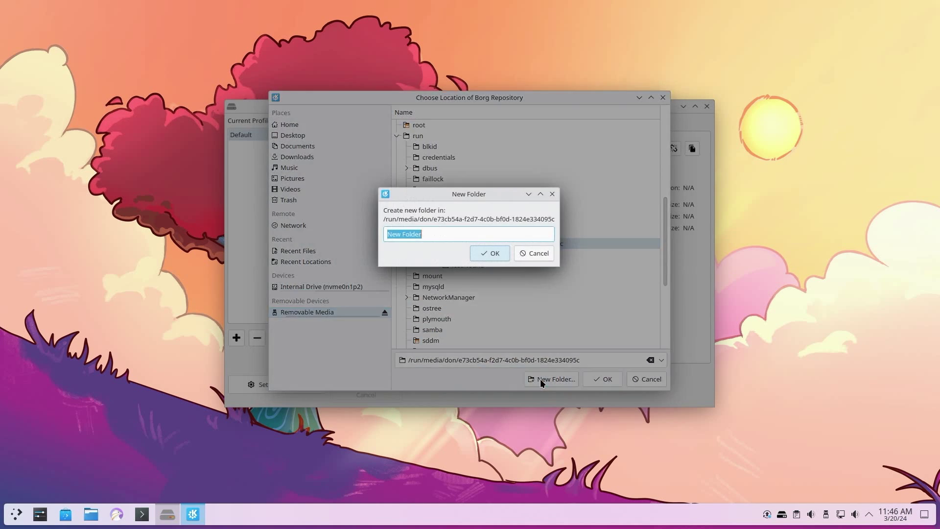
{"action": "type", "text": "backup"}
{"action": "key", "text": "Return"}
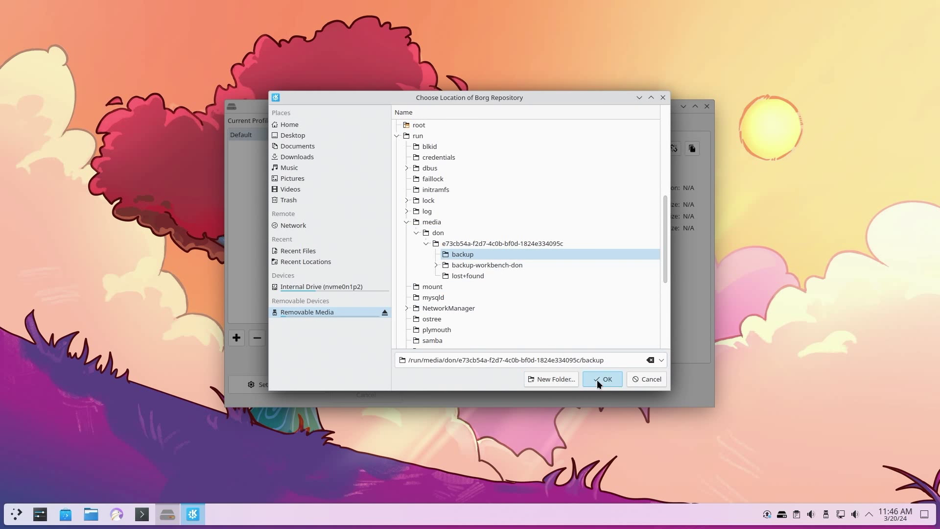
{"action": "left_click", "coordinate": [598, 379]}
Set the repository's encryption mode to None under Advanced settings.
{"action": "double_click", "coordinate": [444, 220]}
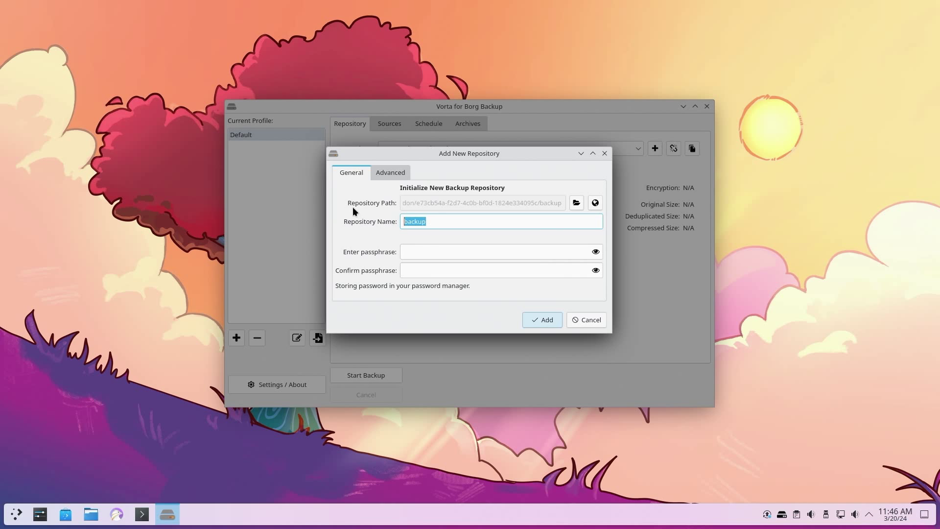
{"action": "left_click", "coordinate": [427, 251]}
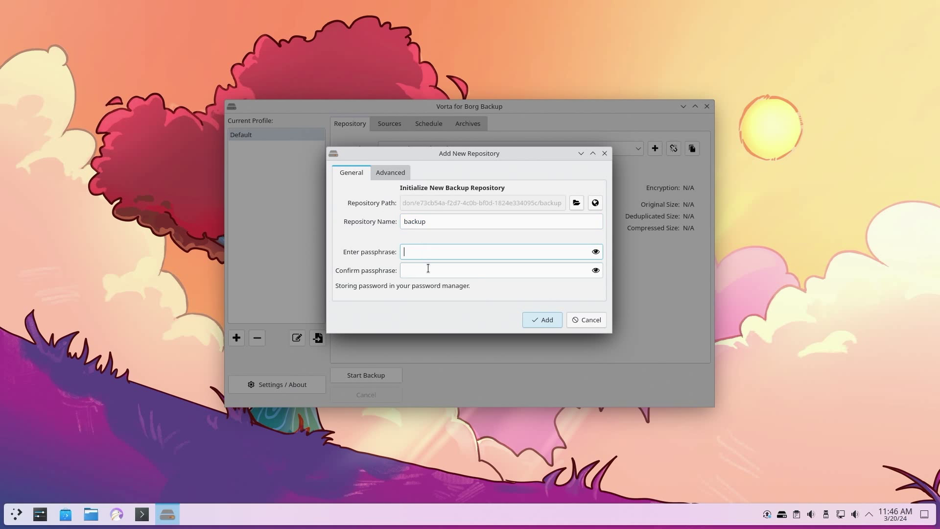
{"action": "left_click", "coordinate": [429, 268]}
{"action": "left_click", "coordinate": [386, 176]}
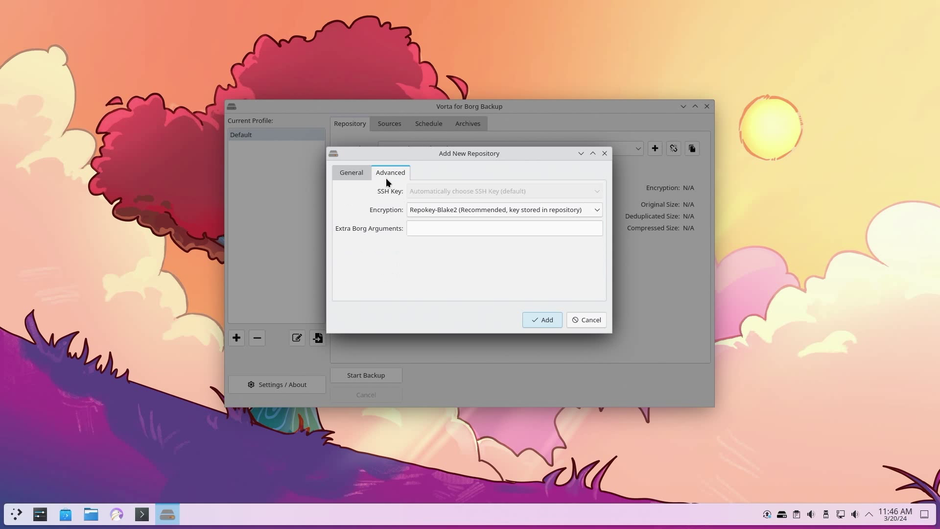
{"action": "left_click", "coordinate": [437, 209]}
{"action": "left_click", "coordinate": [428, 282]}
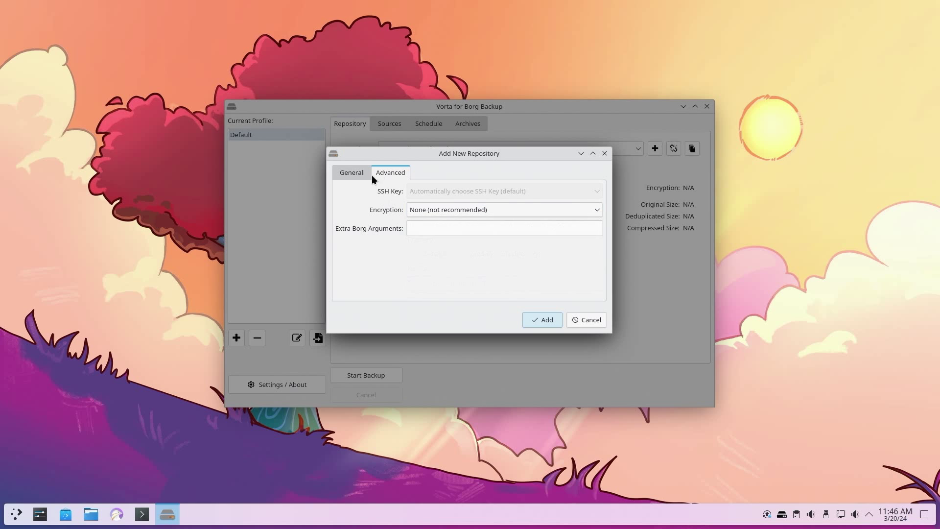
Create the repository and select the /home/don backup source.
{"action": "left_click", "coordinate": [537, 317]}
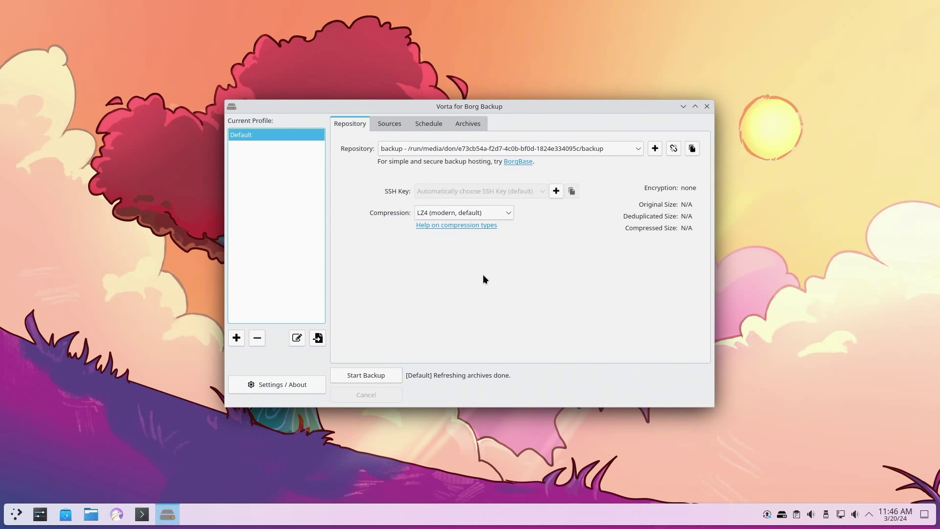
{"action": "left_click", "coordinate": [391, 123]}
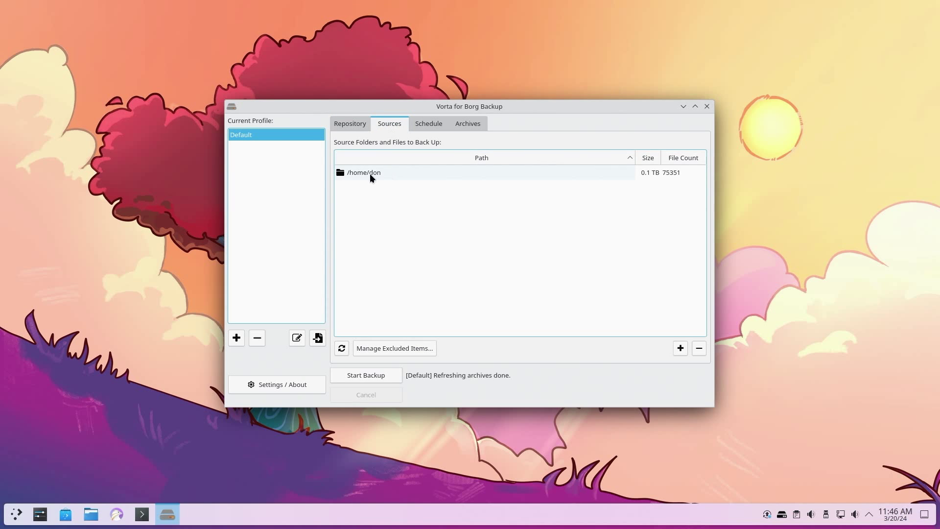
{"action": "left_click", "coordinate": [404, 173]}
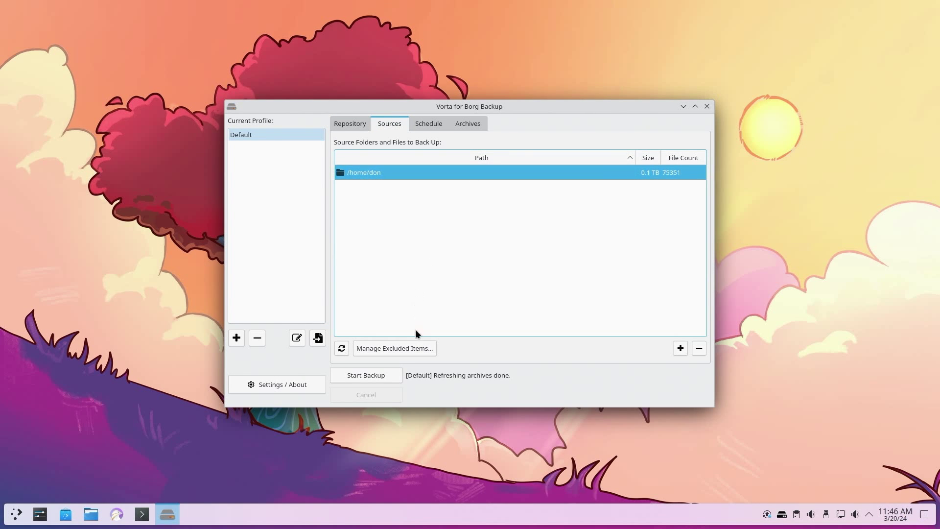
Add /home/don/.wine as a custom exclusion pattern after reviewing Presets and Raw.
{"action": "left_click", "coordinate": [414, 348]}
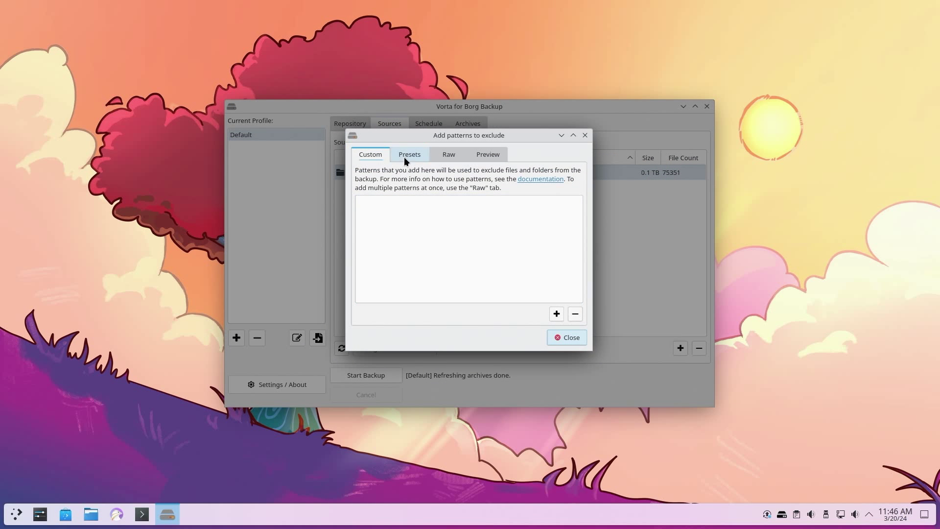
{"action": "left_click", "coordinate": [404, 155]}
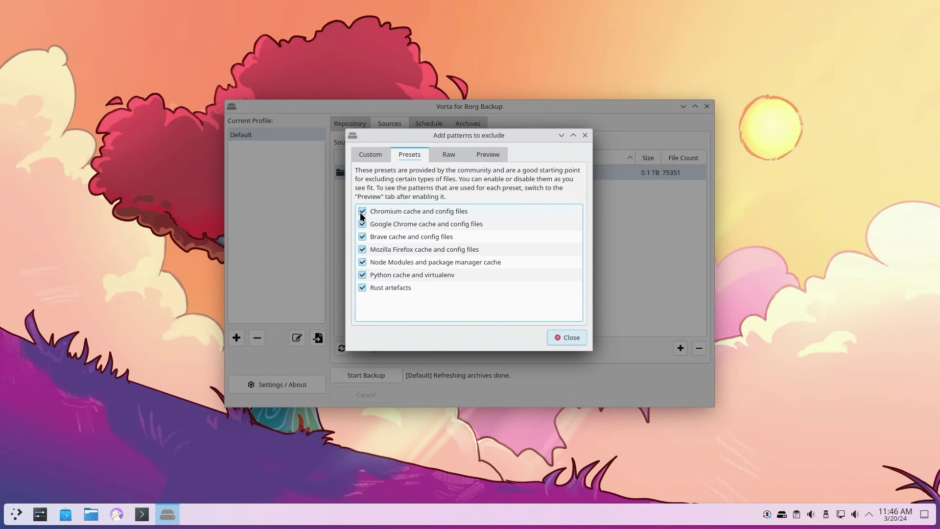
{"action": "left_click", "coordinate": [444, 158]}
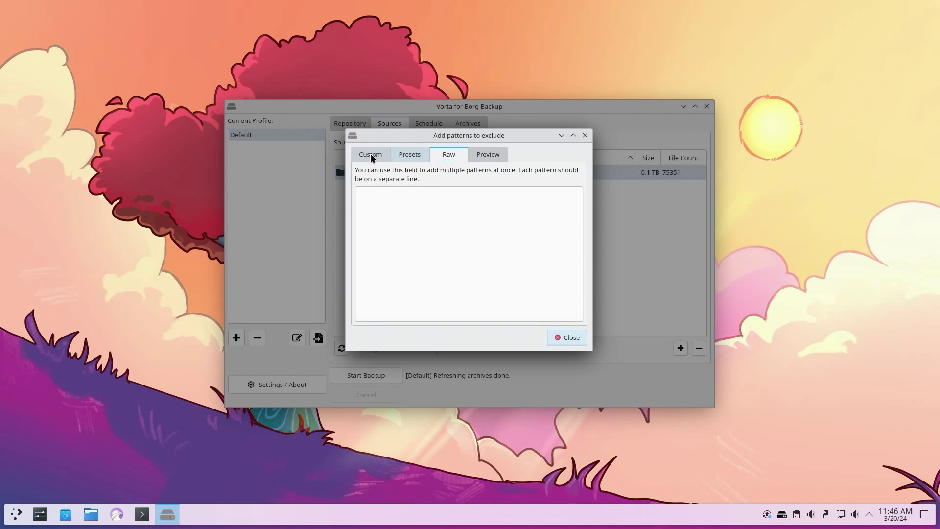
{"action": "left_click", "coordinate": [409, 155]}
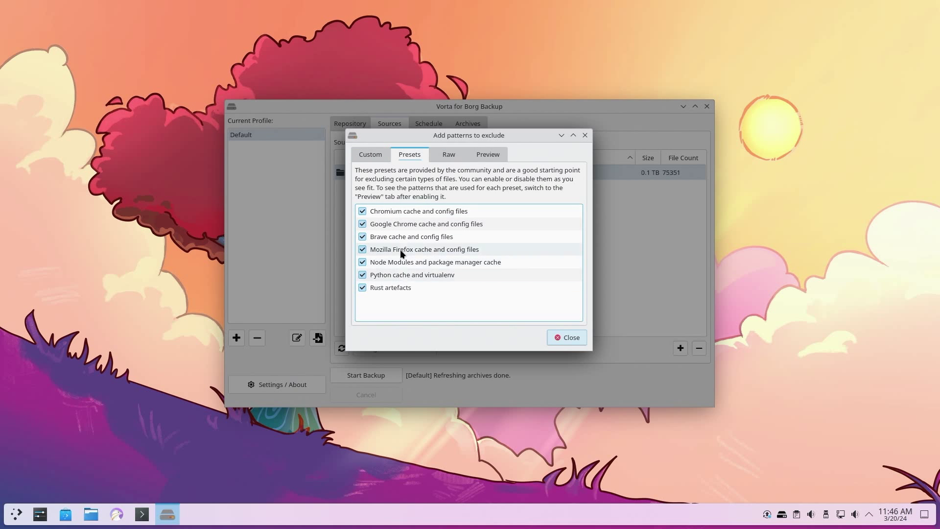
{"action": "left_click", "coordinate": [375, 157]}
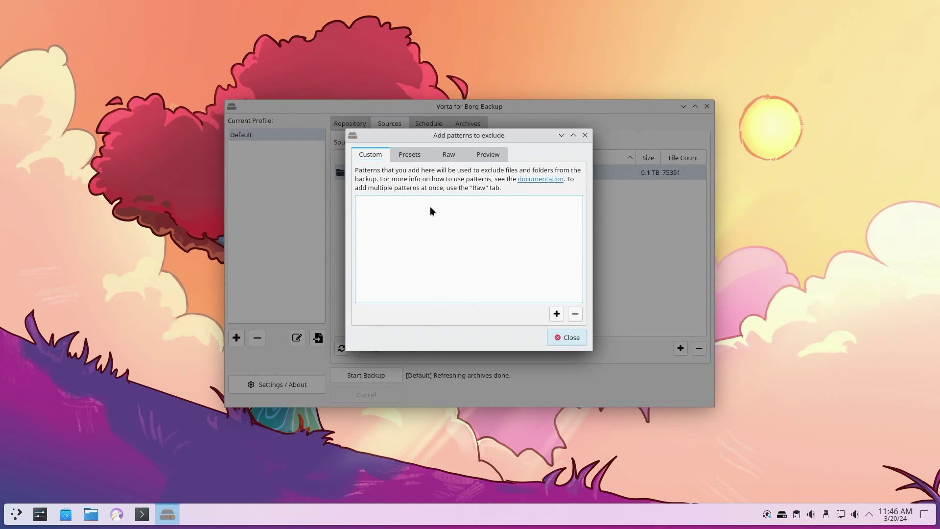
{"action": "left_click", "coordinate": [557, 314]}
{"action": "type", "text": "/home/don/.wine"}
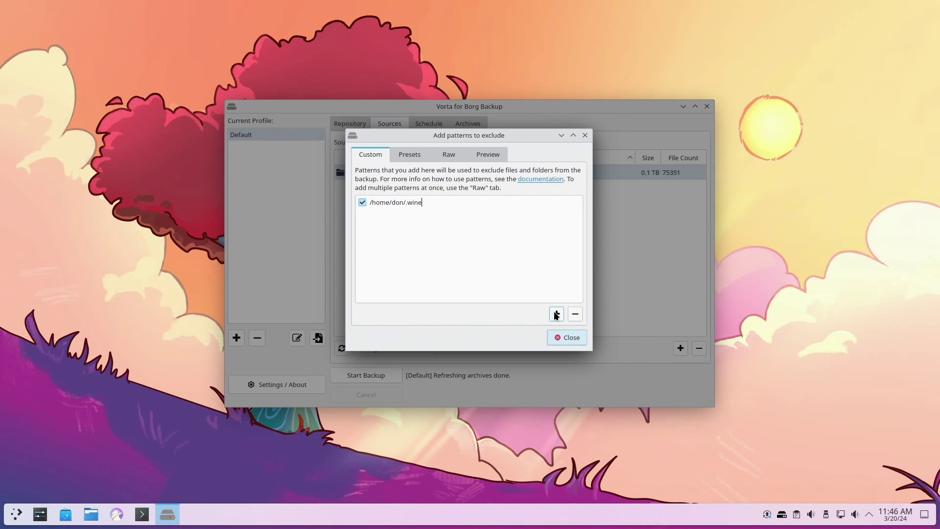
{"action": "left_click", "coordinate": [565, 337]}
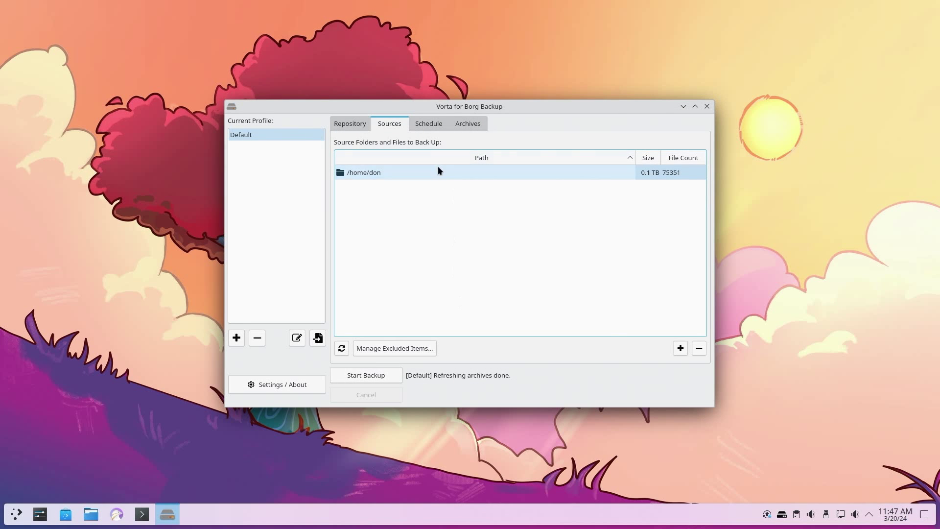
Review the Schedule and Archives tabs, then start the /home/don backup from Repository.
{"action": "left_click", "coordinate": [433, 126]}
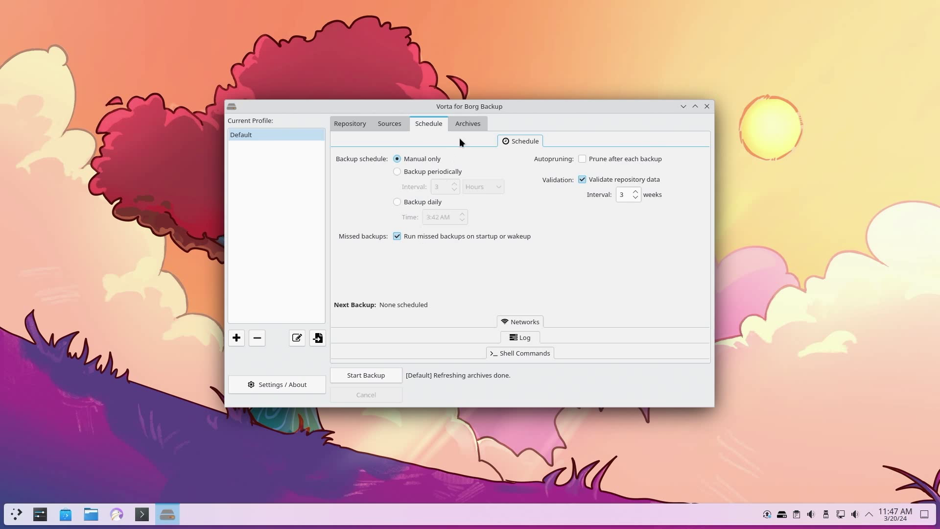
{"action": "left_click", "coordinate": [467, 124]}
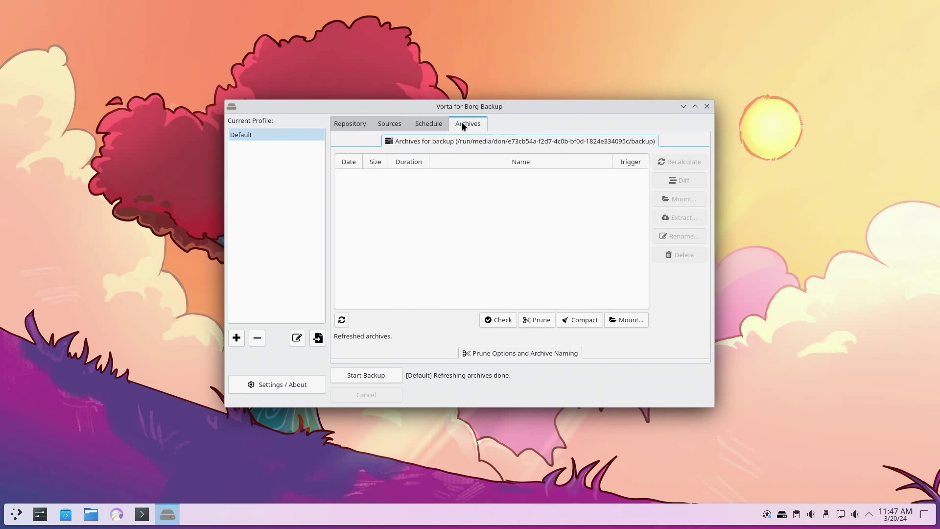
{"action": "left_click", "coordinate": [353, 123]}
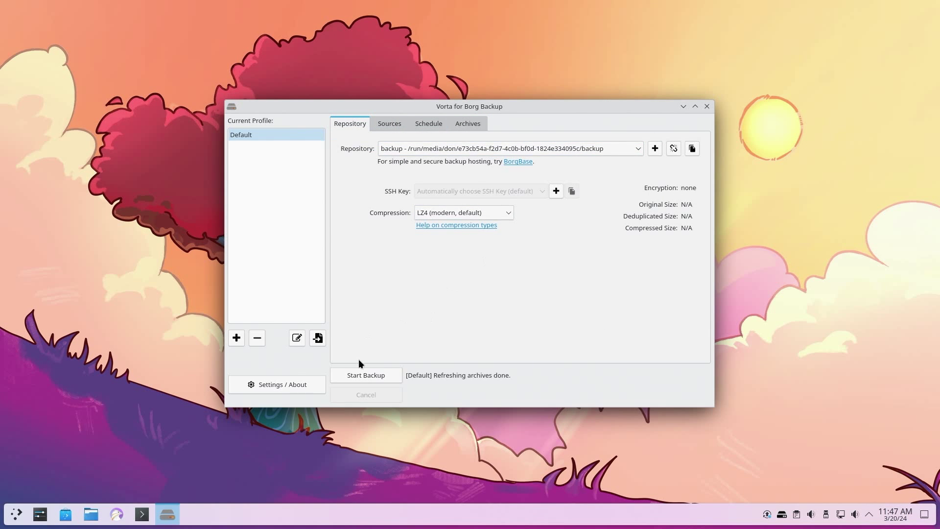
{"action": "left_click", "coordinate": [371, 375]}
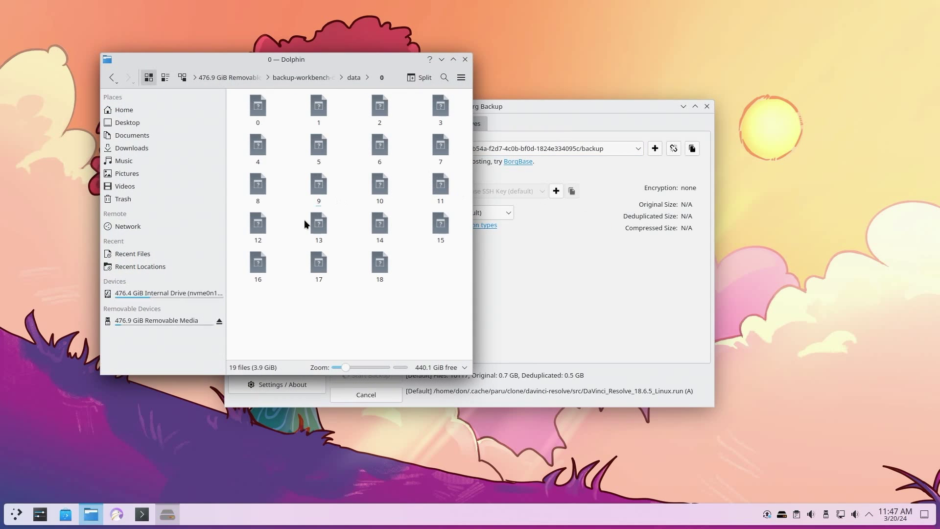
Browse backup > data > 0 on the USB drive in Dolphin, then return to the drive root.
{"action": "double_click", "coordinate": [266, 106]}
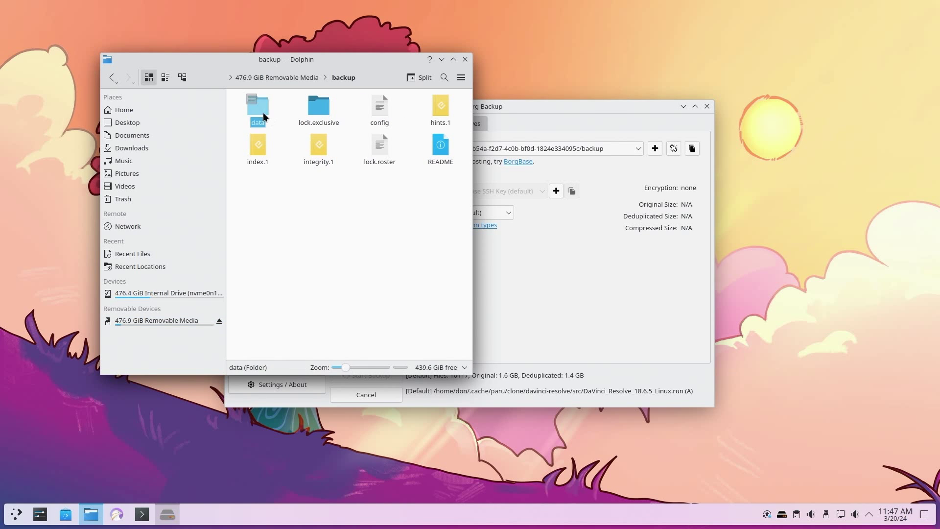
{"action": "double_click", "coordinate": [255, 110]}
{"action": "left_click", "coordinate": [294, 75]}
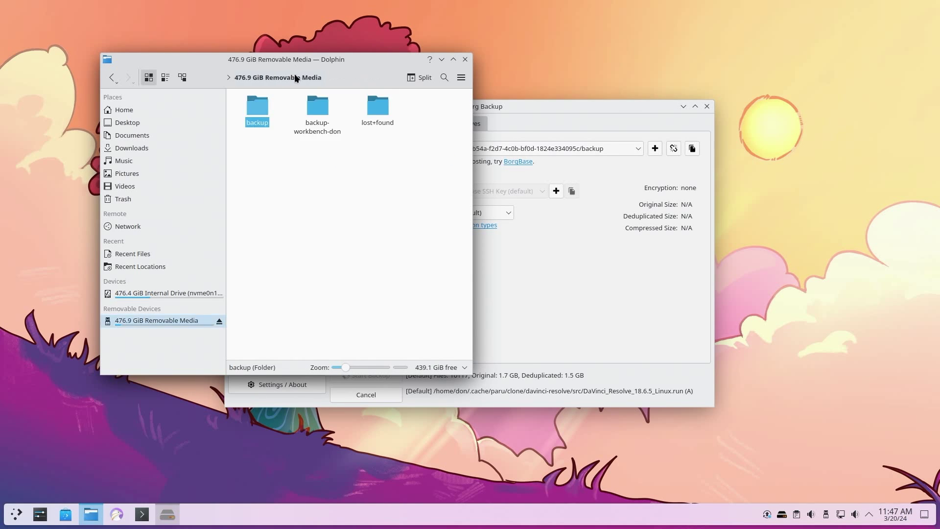
{"action": "double_click", "coordinate": [257, 106]}
{"action": "double_click", "coordinate": [257, 105]}
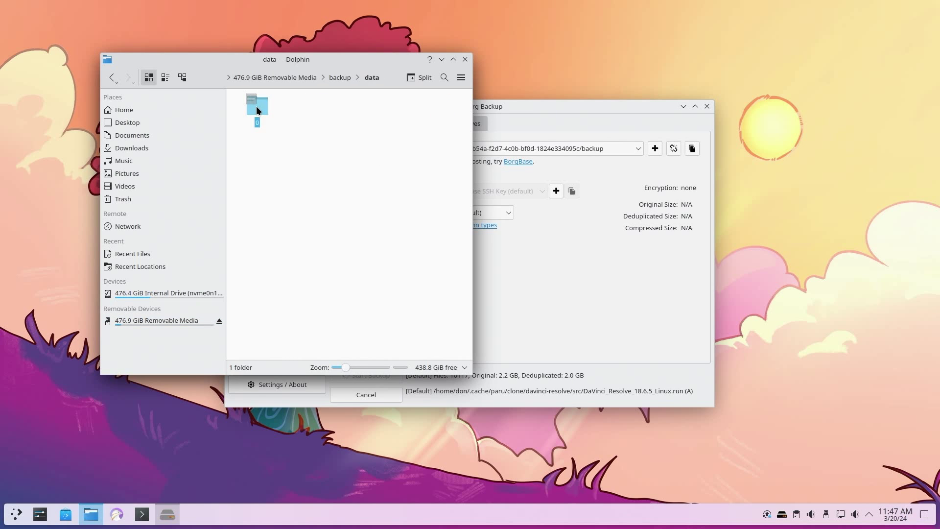
{"action": "double_click", "coordinate": [257, 105]}
{"action": "left_click", "coordinate": [280, 77]}
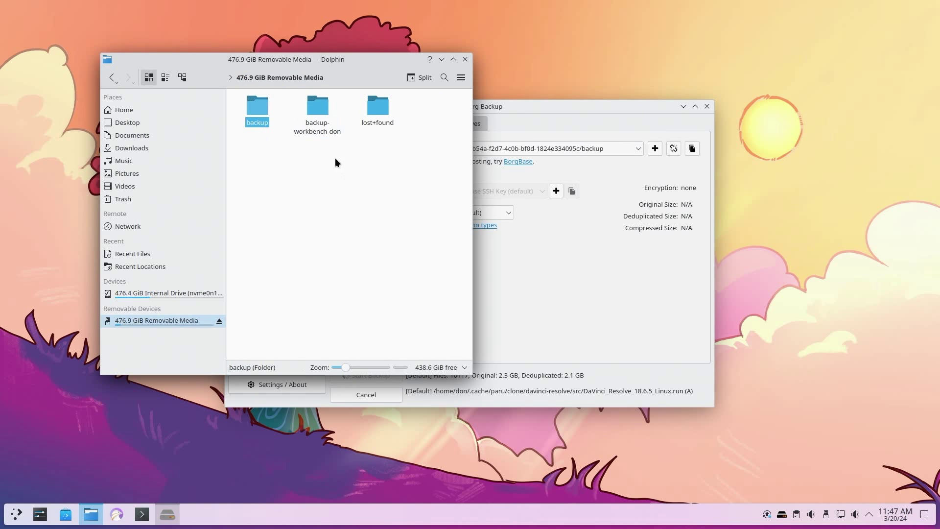
{"action": "left_click", "coordinate": [550, 271]}
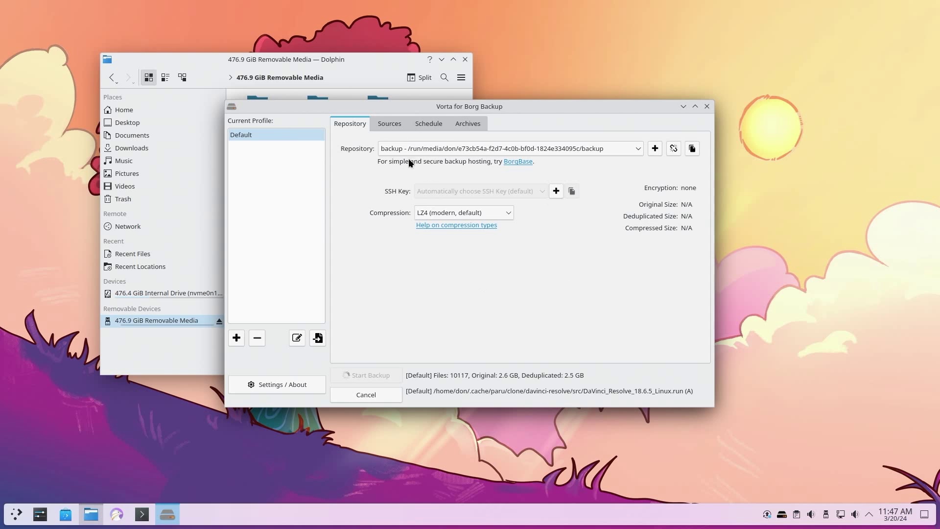
Cancel the running Vorta backup and close the Vorta window.
{"action": "left_click_drag", "start_coordinate": [453, 110], "coordinate": [552, 106]}
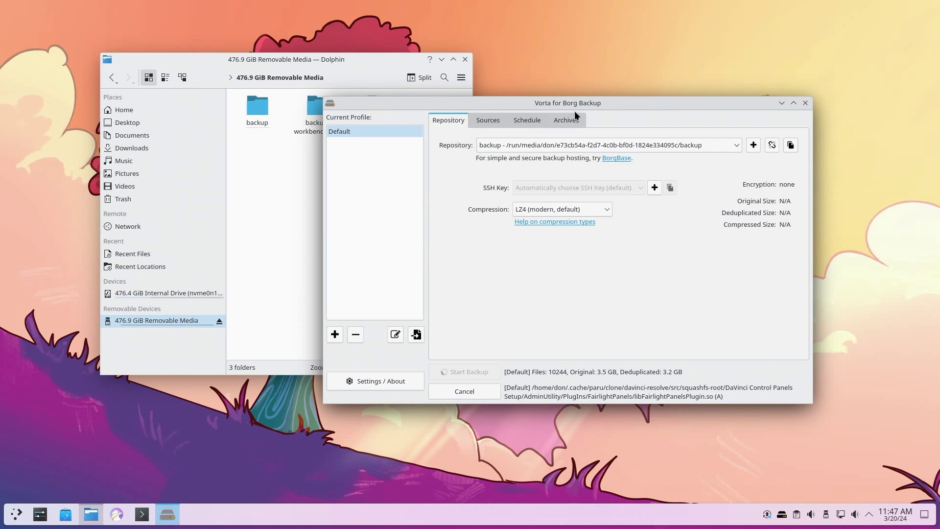
{"action": "left_click_drag", "start_coordinate": [594, 106], "coordinate": [547, 132]}
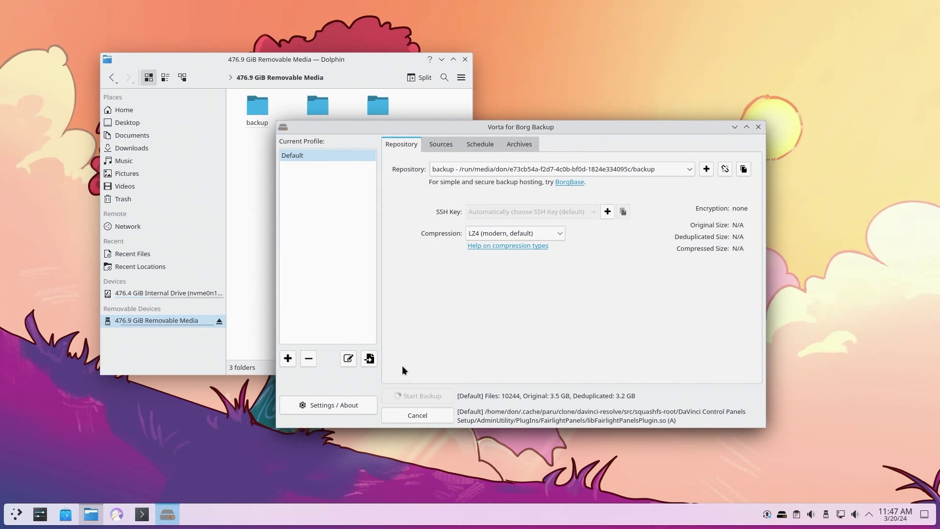
{"action": "left_click", "coordinate": [431, 415]}
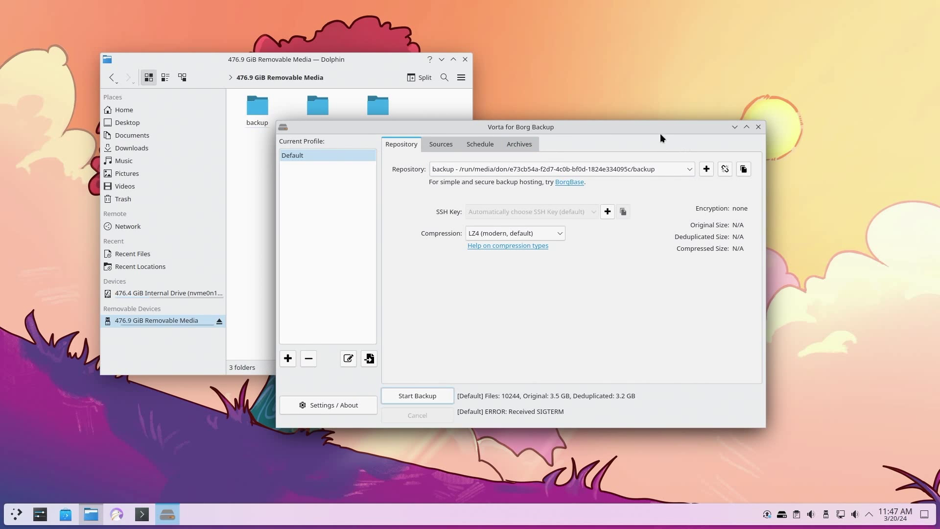
{"action": "left_click", "coordinate": [758, 127]}
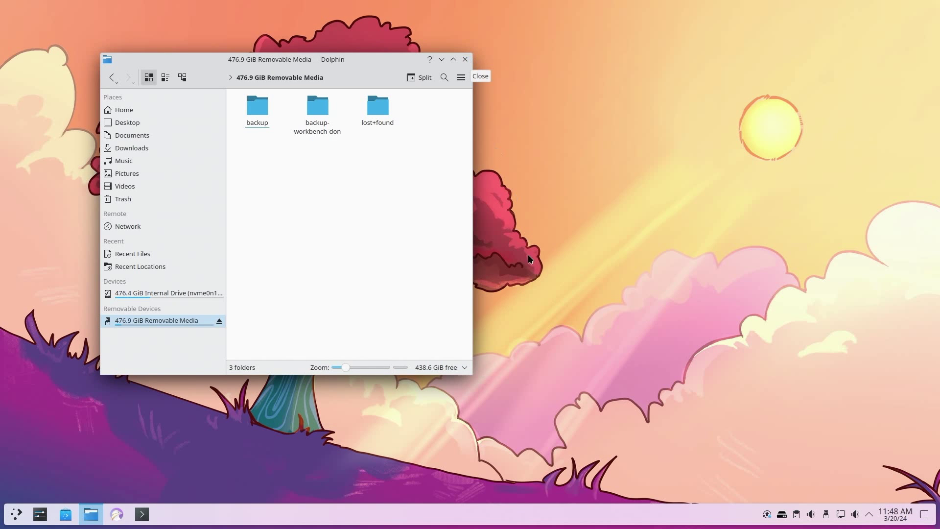
{"action": "left_click", "coordinate": [17, 514]}
Launch KBackup from the launcher search and position its window.
{"action": "type", "text": "kup"}
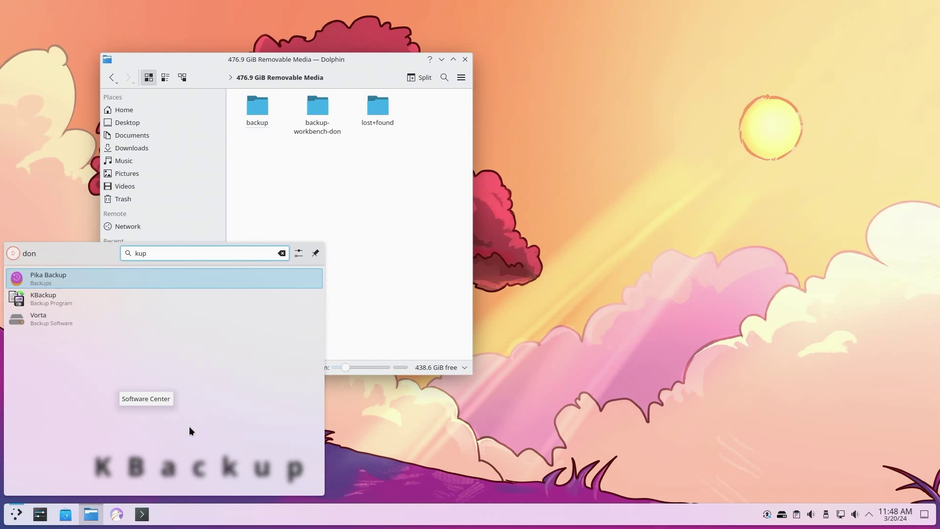
{"action": "key", "text": "BackSpace"}
{"action": "key", "text": "BackSpace"}
{"action": "type", "text": "backup"}
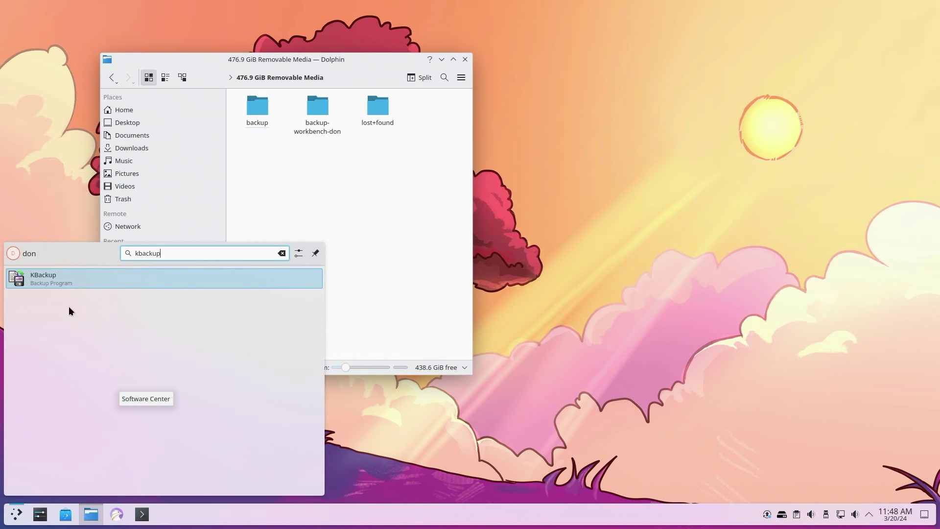
{"action": "left_click", "coordinate": [60, 280]}
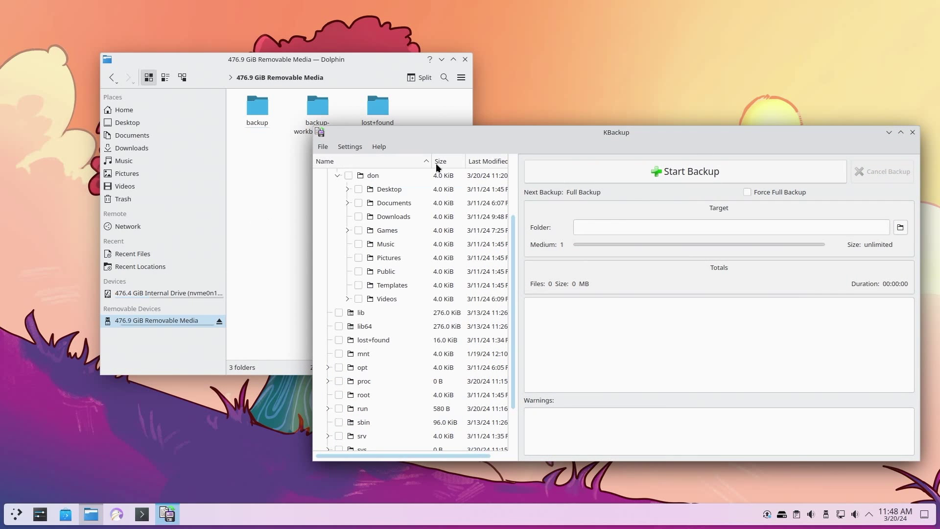
{"action": "left_click_drag", "start_coordinate": [529, 134], "coordinate": [471, 126]}
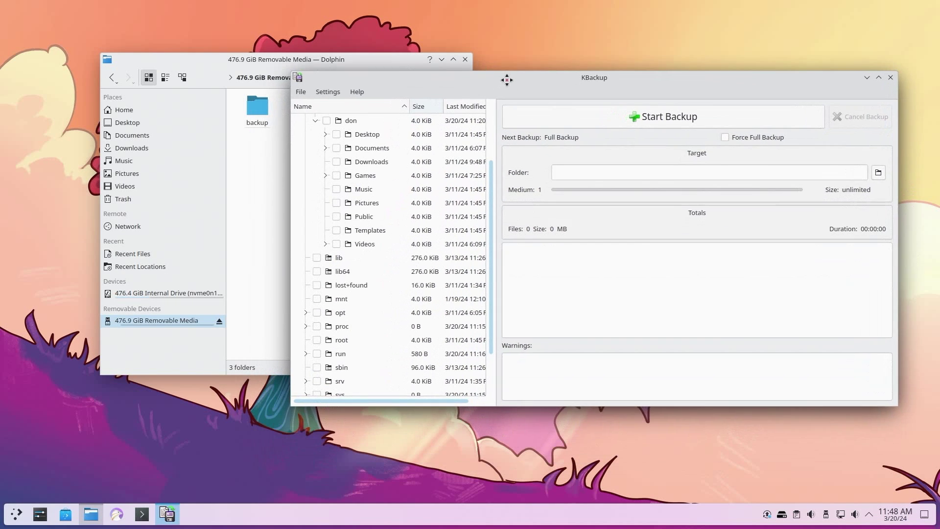
{"action": "left_click_drag", "start_coordinate": [507, 79], "coordinate": [522, 115]}
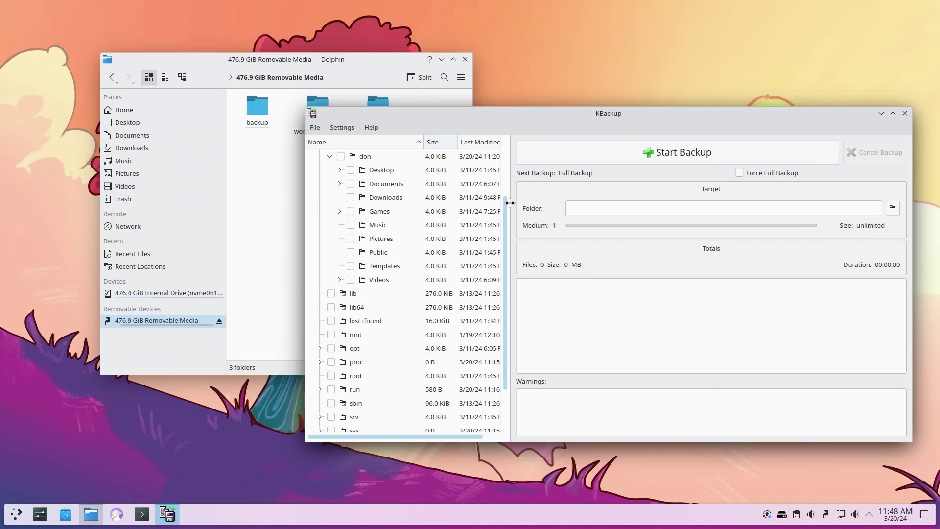
{"action": "left_click_drag", "start_coordinate": [504, 207], "coordinate": [507, 131]}
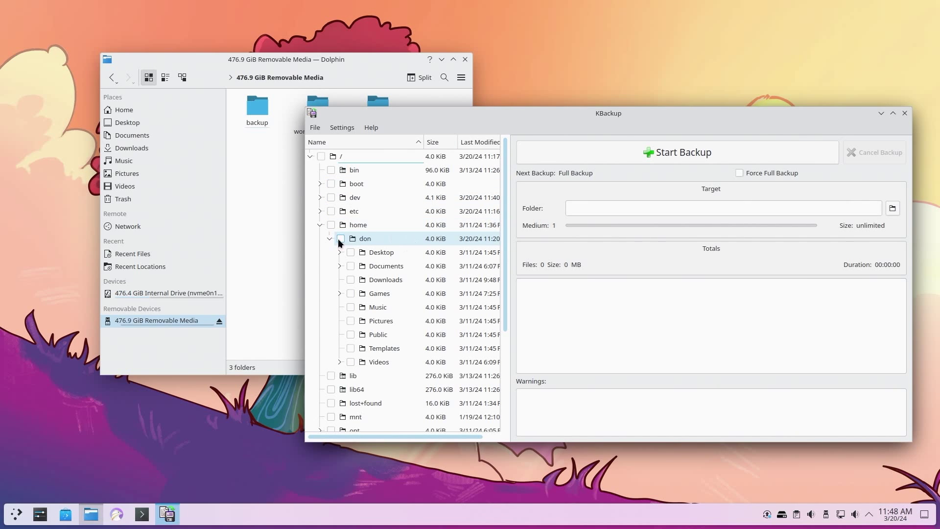
Tick Desktop, Documents, Downloads, Games and Music under /home/don for backup.
{"action": "left_click", "coordinate": [351, 266]}
{"action": "left_click", "coordinate": [350, 280]}
{"action": "left_click", "coordinate": [350, 293]}
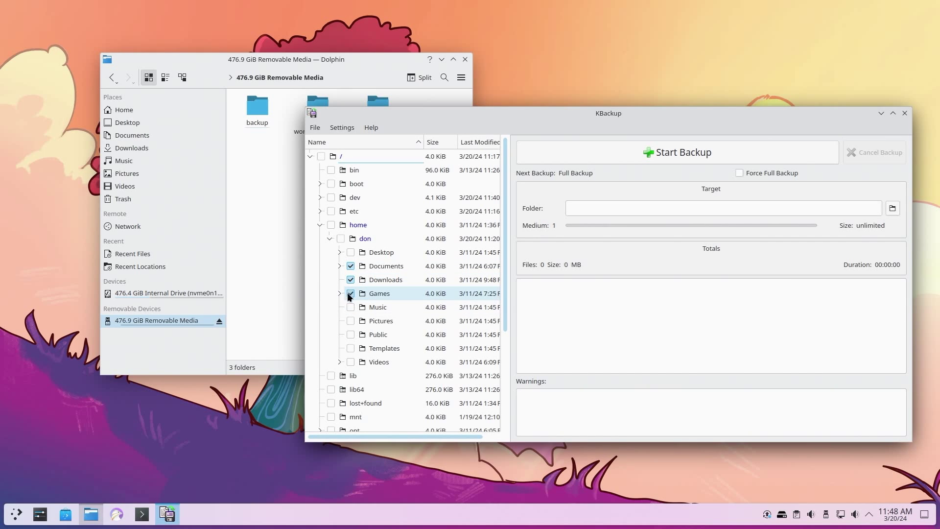
{"action": "left_click", "coordinate": [351, 307]}
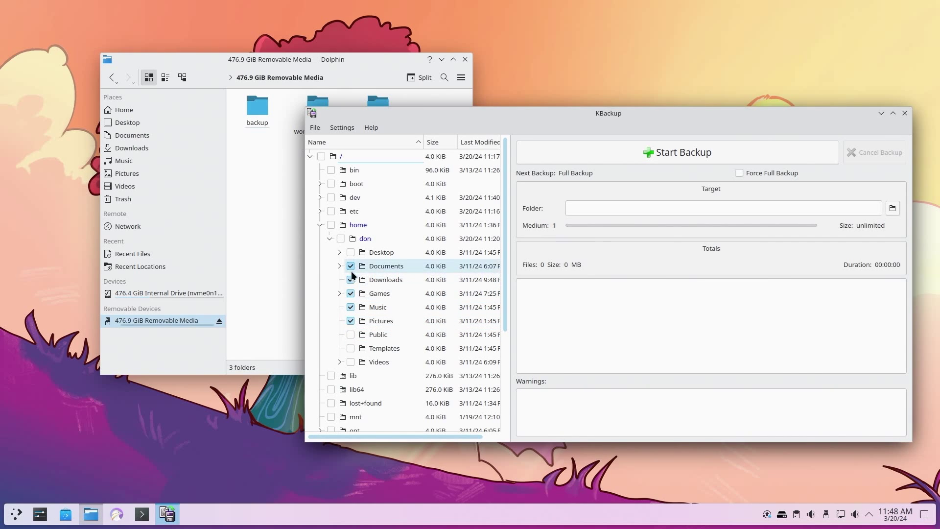
{"action": "left_click", "coordinate": [340, 239]}
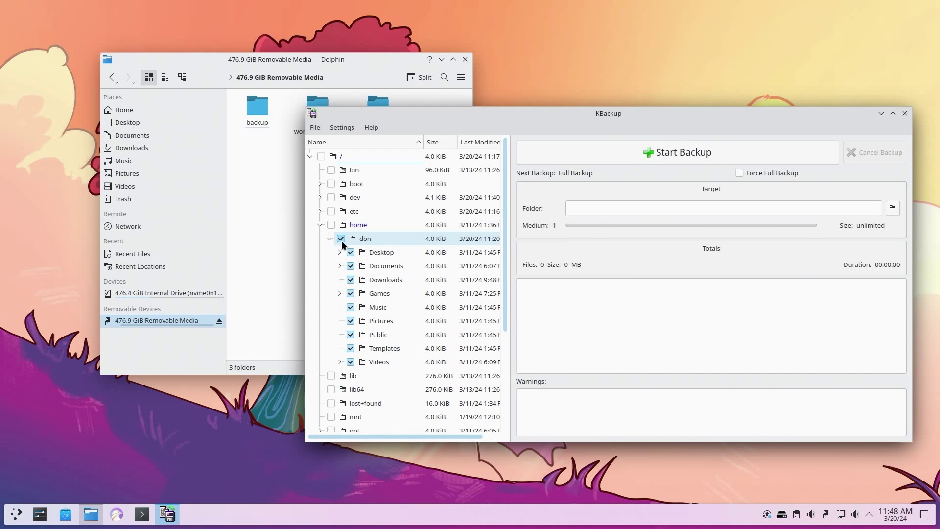
{"action": "left_click", "coordinate": [341, 239]}
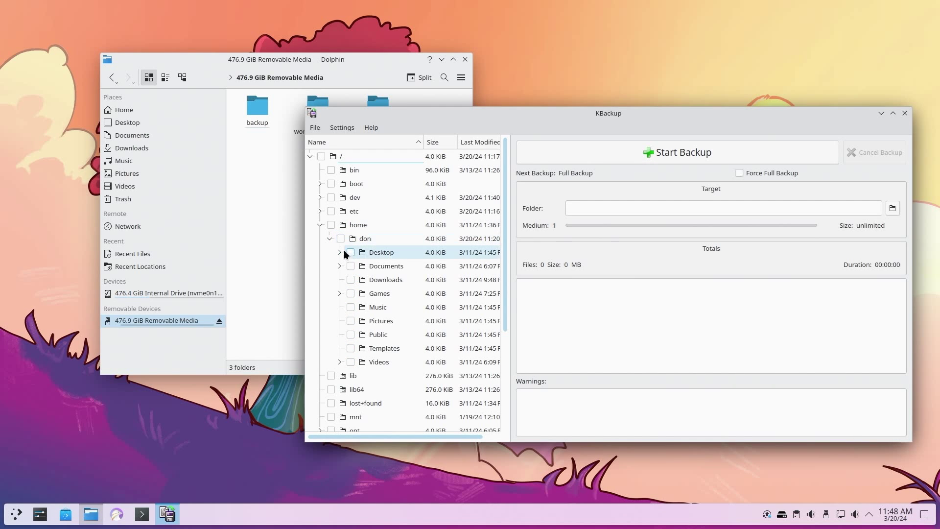
{"action": "left_click", "coordinate": [351, 252]}
{"action": "left_click", "coordinate": [351, 266]}
{"action": "left_click", "coordinate": [351, 280]}
{"action": "left_click", "coordinate": [351, 294]}
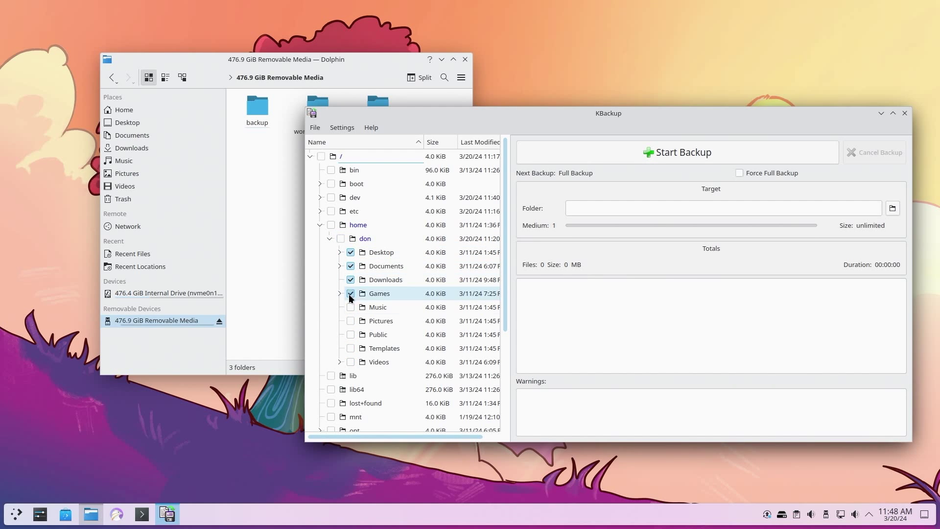
{"action": "left_click", "coordinate": [350, 307]}
{"action": "left_click", "coordinate": [822, 211]}
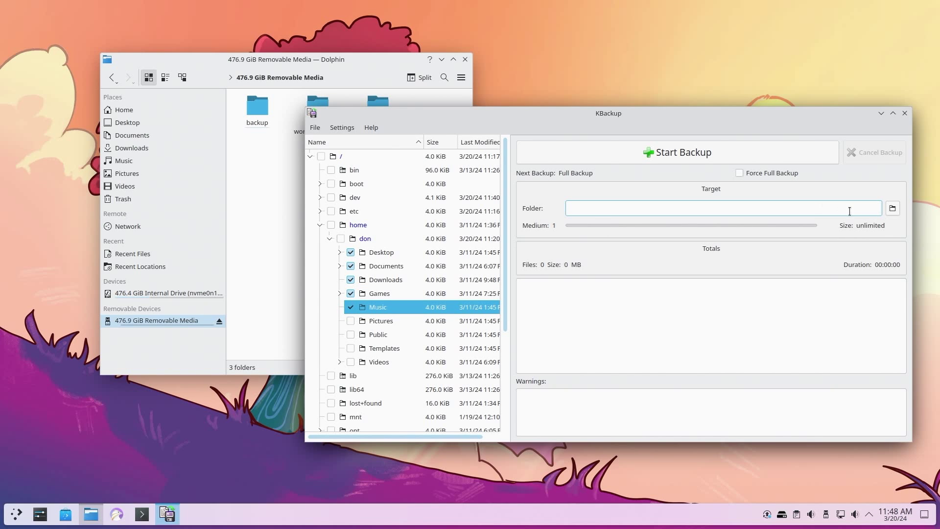
Create a 'kup' folder on the 476.9 GiB removable drive and make it the target.
{"action": "left_click", "coordinate": [891, 209]}
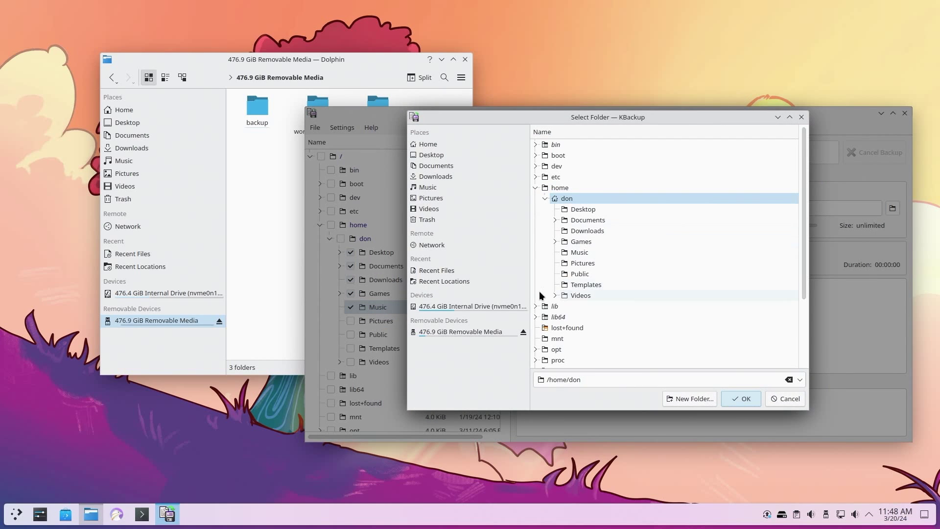
{"action": "left_click", "coordinate": [468, 329]}
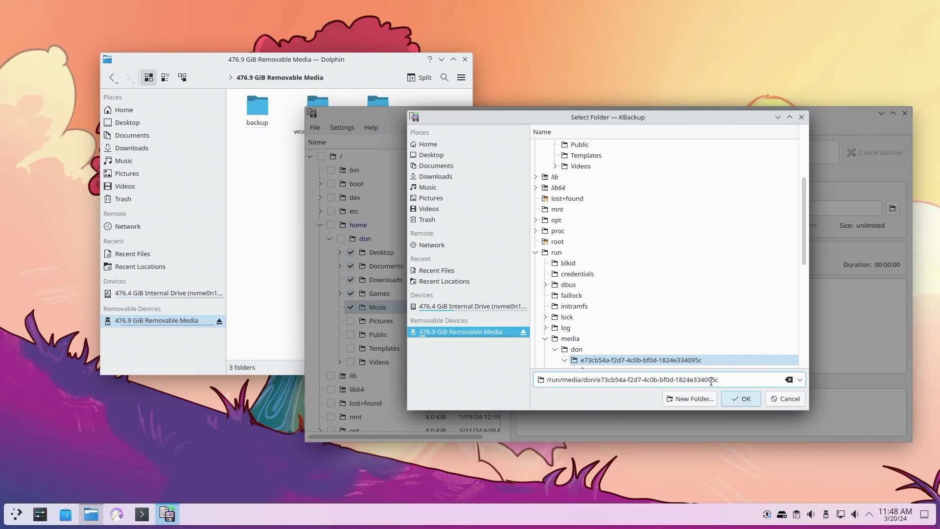
{"action": "left_click", "coordinate": [681, 393]}
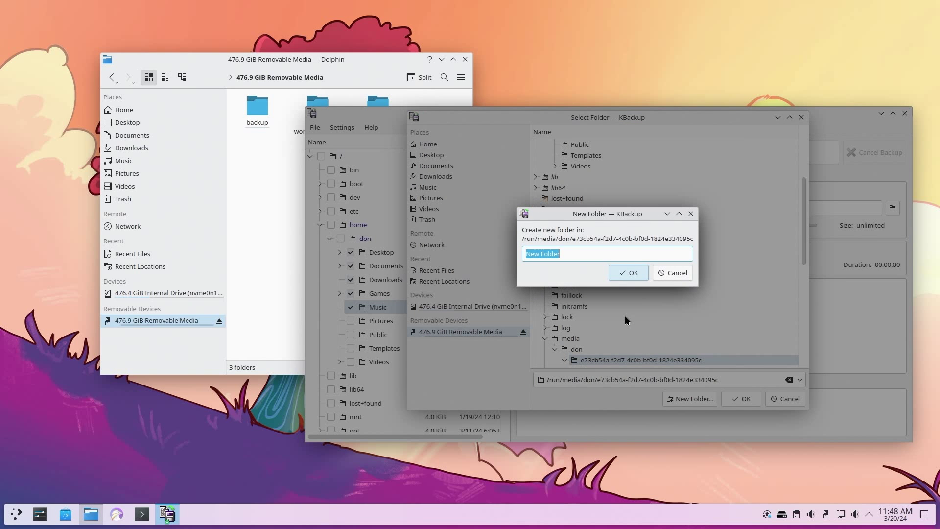
{"action": "type", "text": "kup"}
{"action": "key", "text": "Return"}
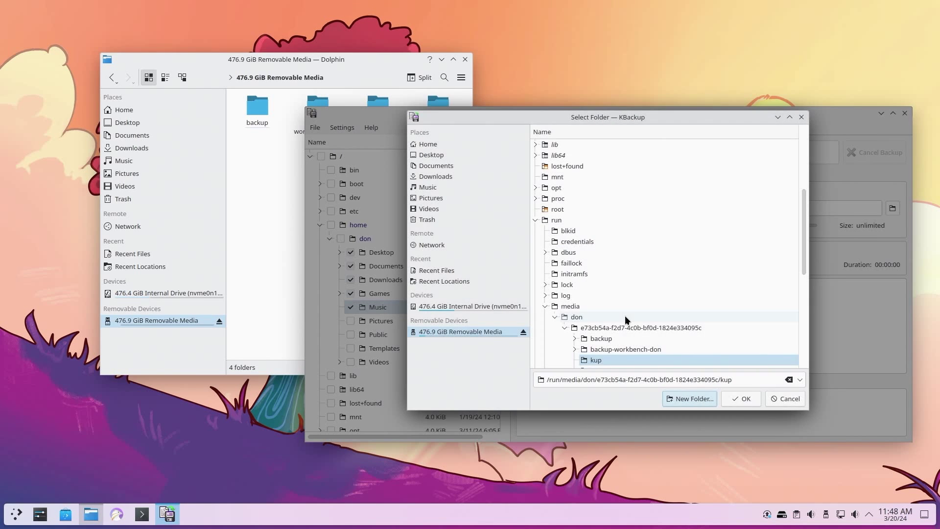
{"action": "left_click", "coordinate": [743, 400]}
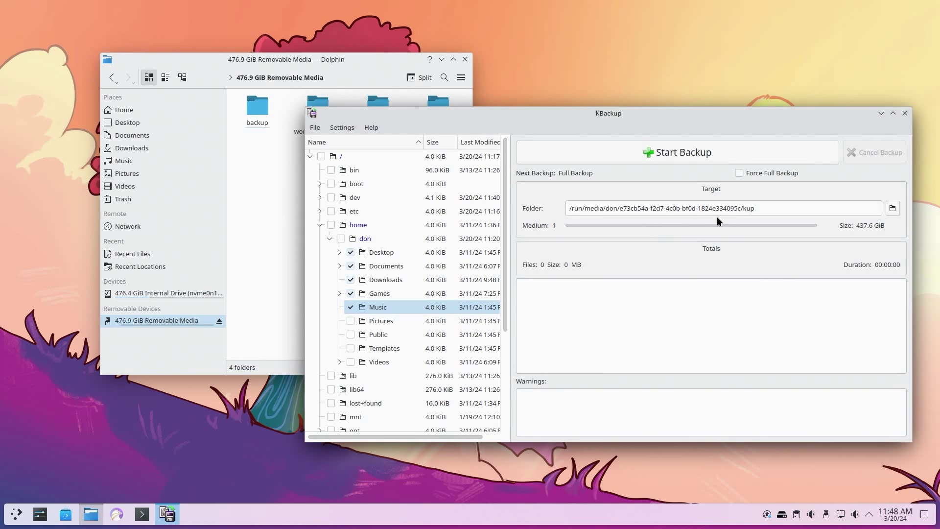
Start the KBackup backup and watch the tar file grow in the drive's kup folder.
{"action": "left_click", "coordinate": [680, 154]}
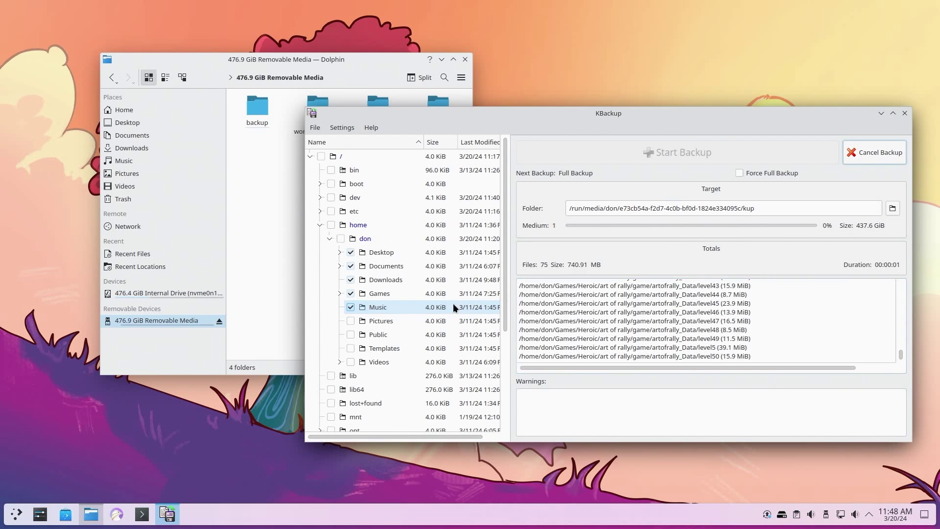
{"action": "left_click", "coordinate": [380, 308]}
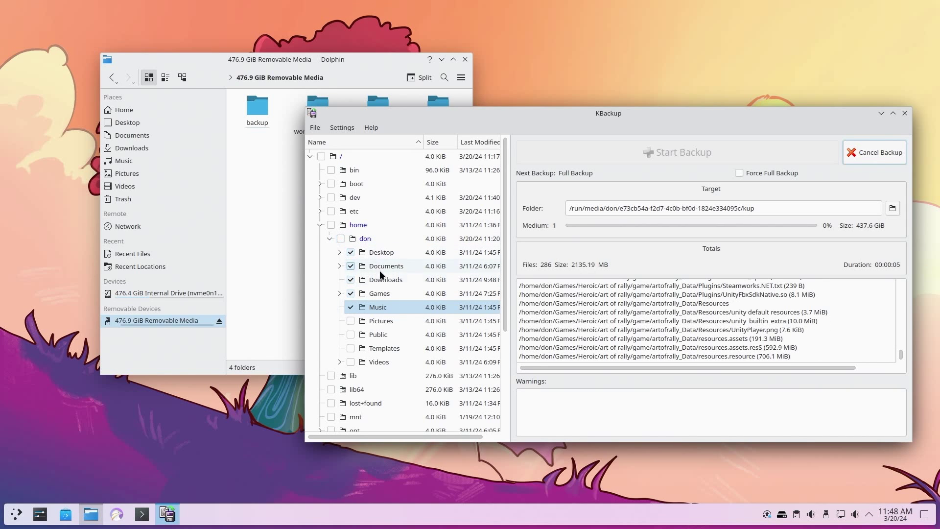
{"action": "left_click", "coordinate": [375, 103]}
{"action": "double_click", "coordinate": [376, 108]}
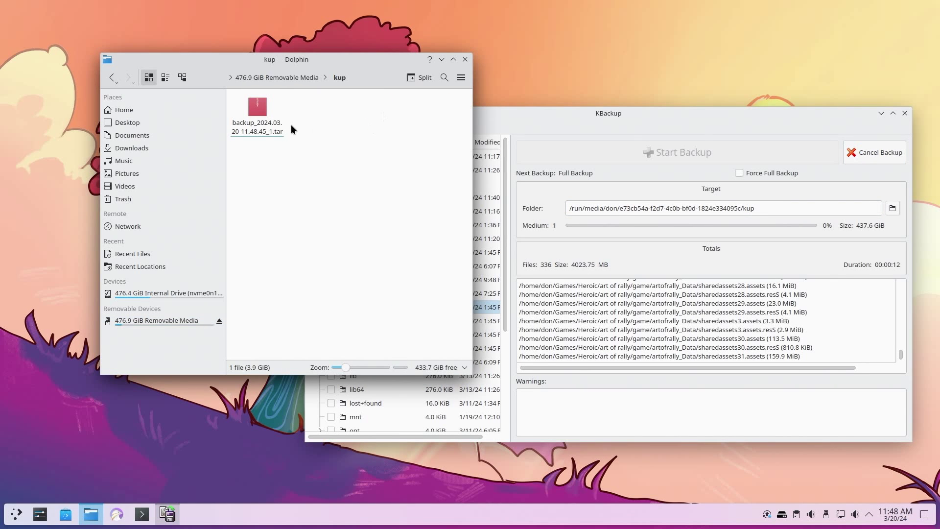
{"action": "left_click", "coordinate": [272, 125]}
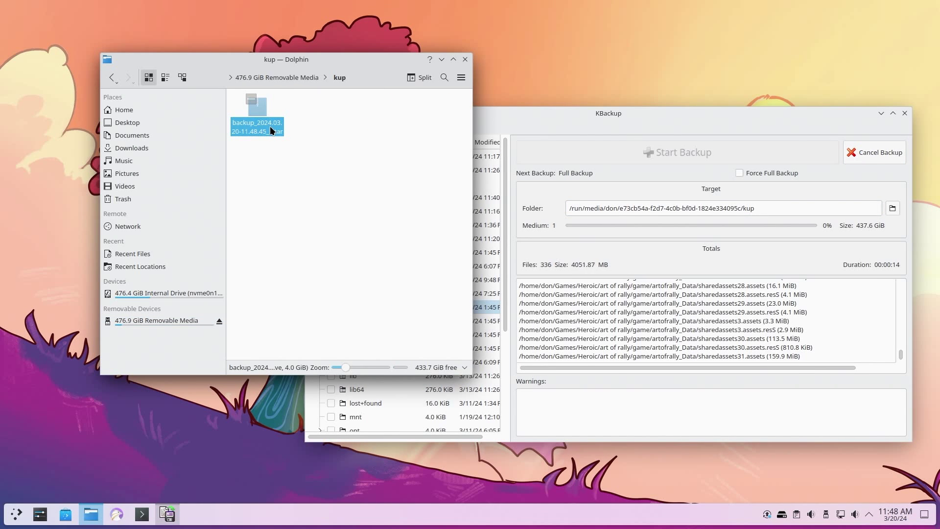
{"action": "left_click", "coordinate": [388, 228]}
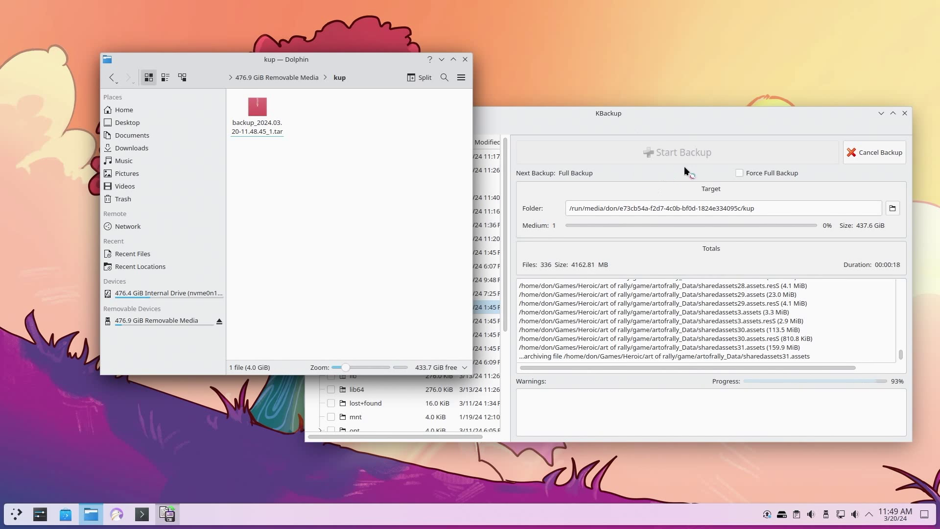
Cancel the backup and confirm in Dolphin that the kup folder is empty.
{"action": "left_click", "coordinate": [866, 157]}
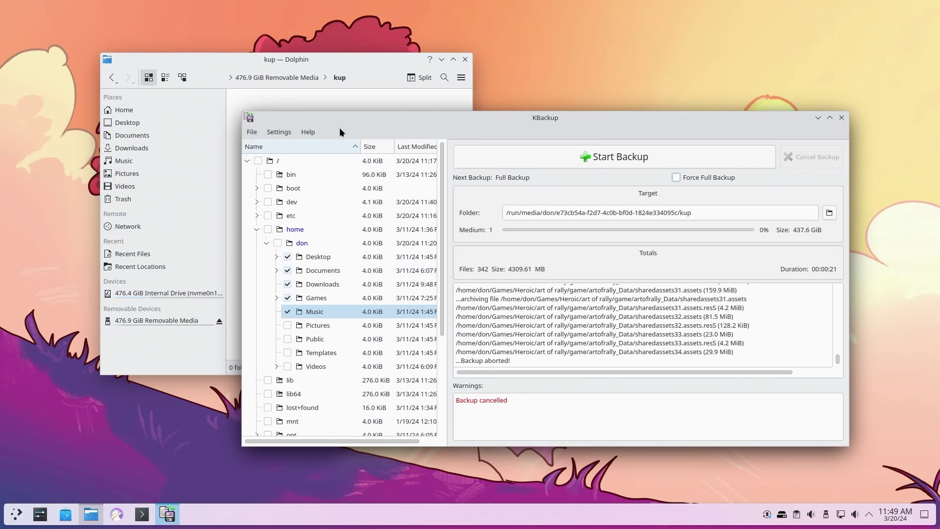
{"action": "left_click_drag", "start_coordinate": [447, 123], "coordinate": [489, 121]}
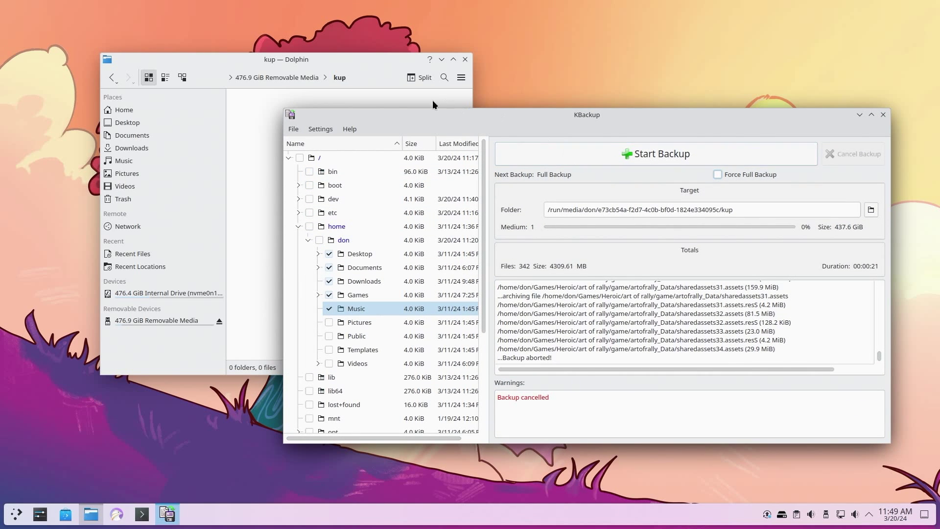
{"action": "left_click", "coordinate": [256, 159]}
{"action": "left_click", "coordinate": [537, 121]}
{"action": "left_click", "coordinate": [237, 106]}
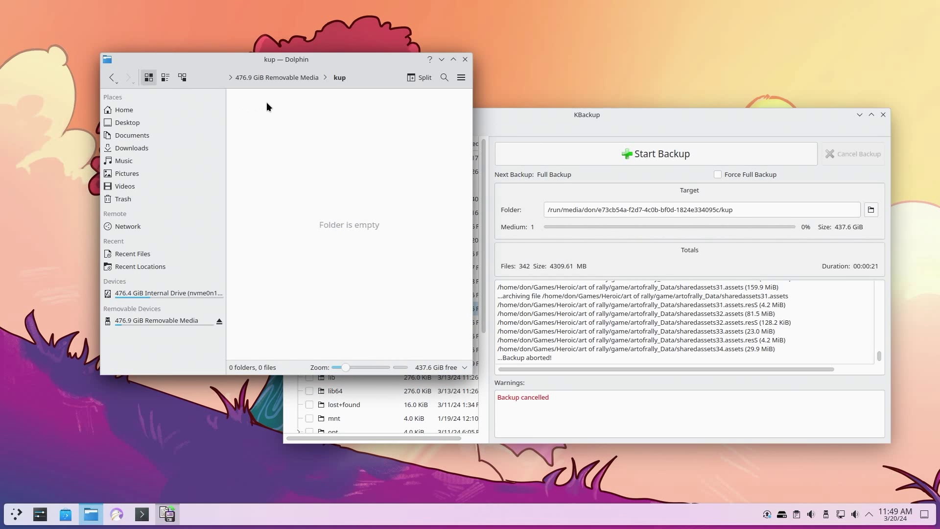
{"action": "left_click", "coordinate": [598, 119]}
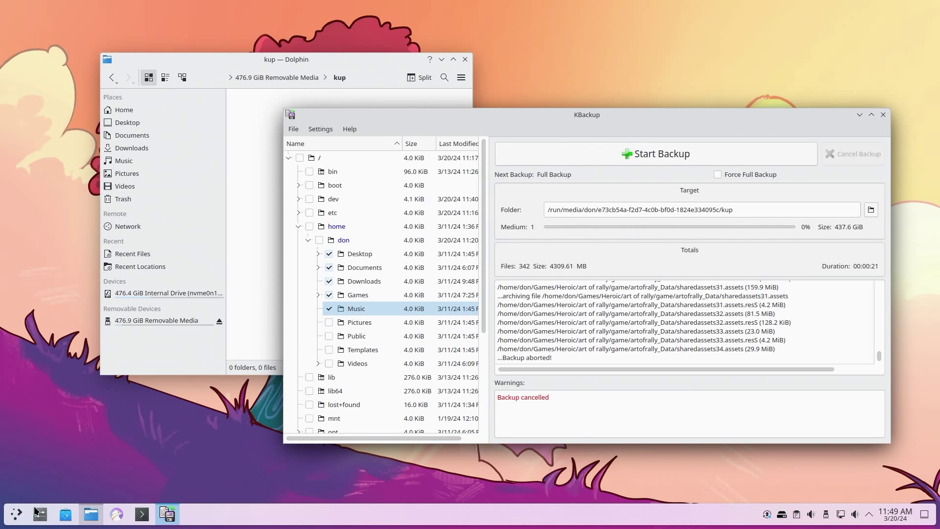
Launch FreeFileSync via the launcher search 'free', then move and enlarge its window.
{"action": "left_click", "coordinate": [18, 514]}
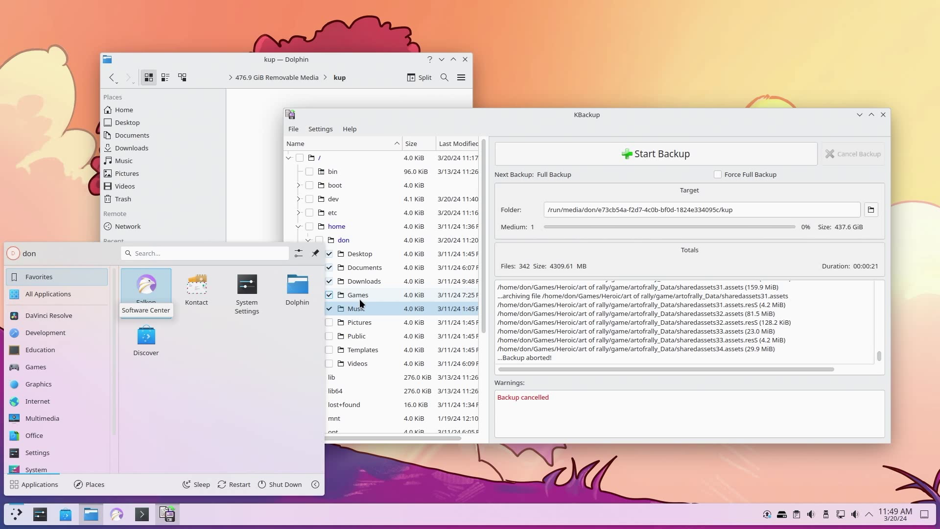
{"action": "type", "text": "free"}
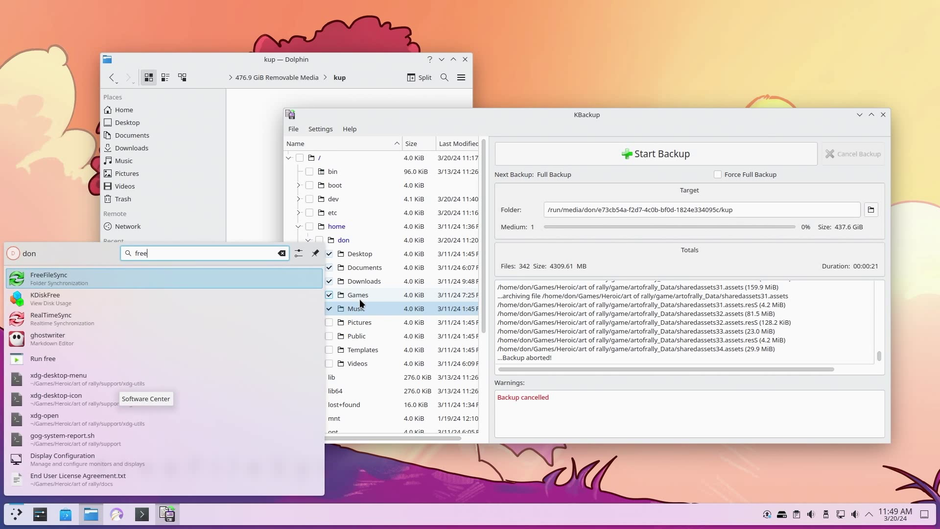
{"action": "key", "text": "Return"}
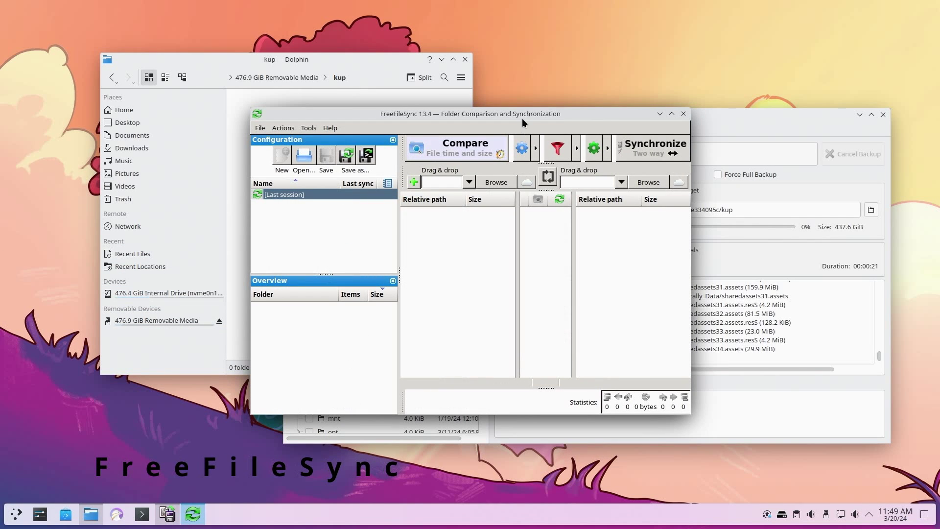
{"action": "left_click_drag", "start_coordinate": [522, 121], "coordinate": [631, 158]}
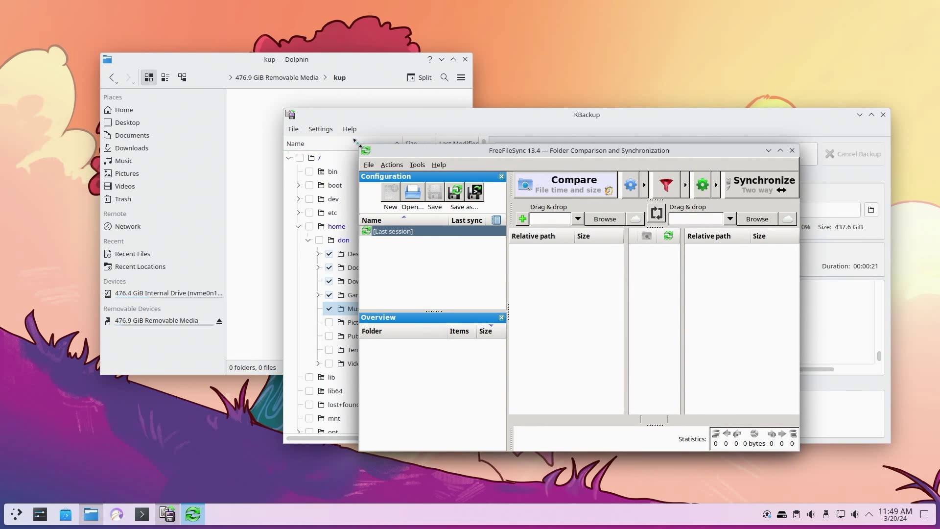
{"action": "left_click_drag", "start_coordinate": [360, 146], "coordinate": [165, 67]}
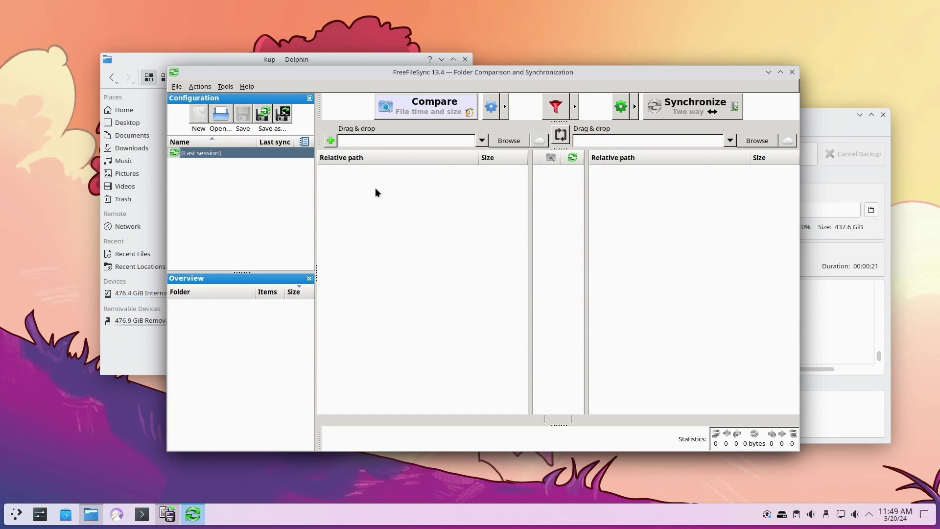
Set /home/don as the left comparison folder.
{"action": "left_click", "coordinate": [504, 141]}
{"action": "left_click", "coordinate": [308, 213]}
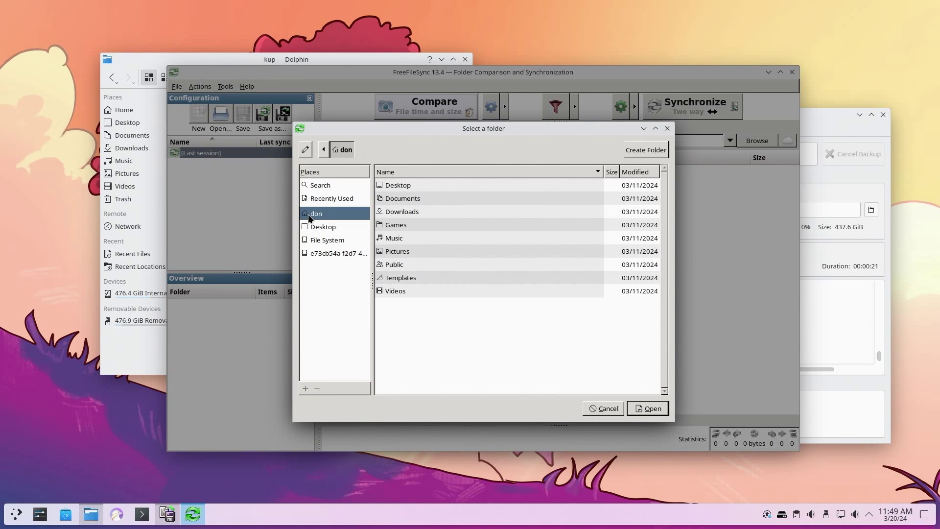
{"action": "left_click", "coordinate": [641, 407]}
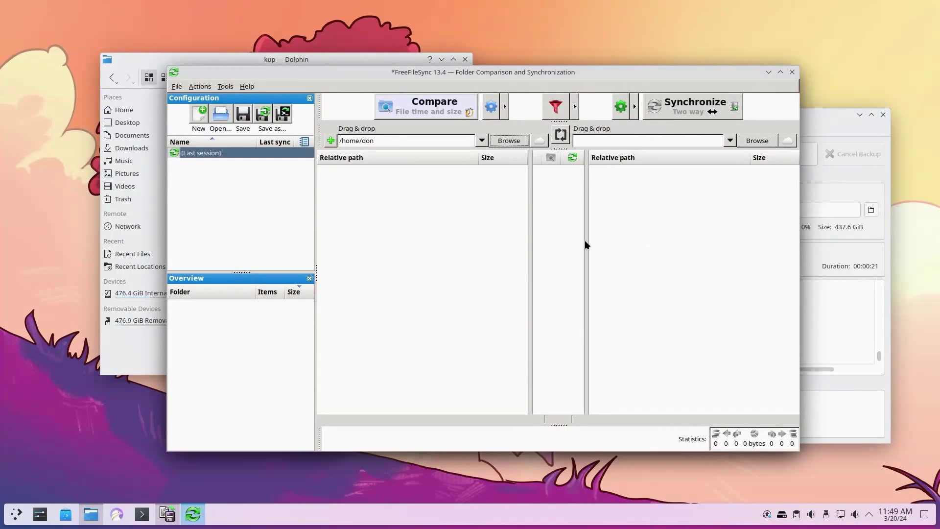
Create a 'free' folder on the USB drive and set it as the right folder.
{"action": "left_click", "coordinate": [757, 142]}
{"action": "left_click", "coordinate": [349, 255]}
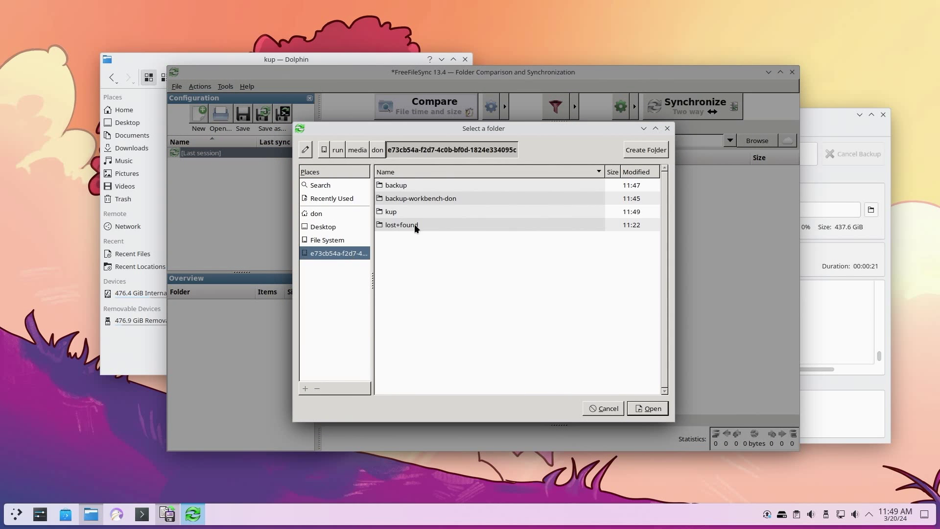
{"action": "right_click", "coordinate": [407, 258]}
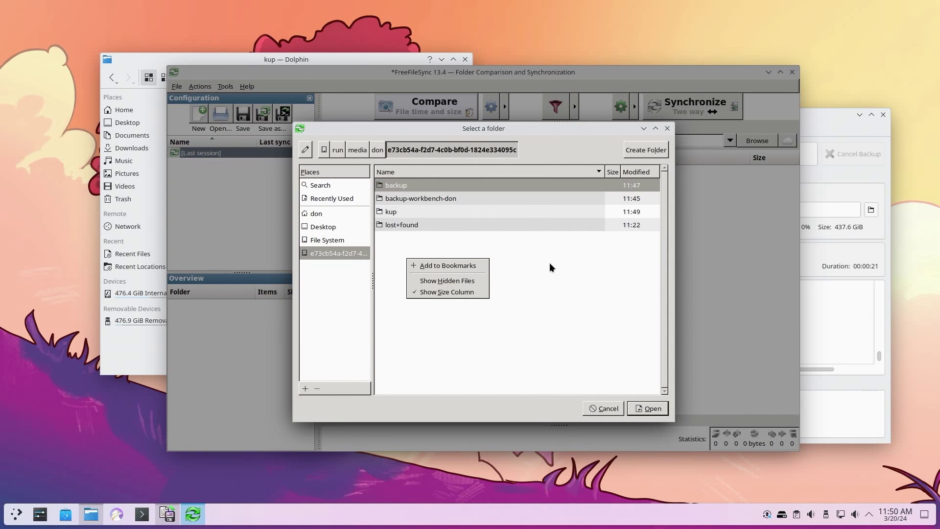
{"action": "left_click", "coordinate": [646, 150]}
{"action": "type", "text": "free"}
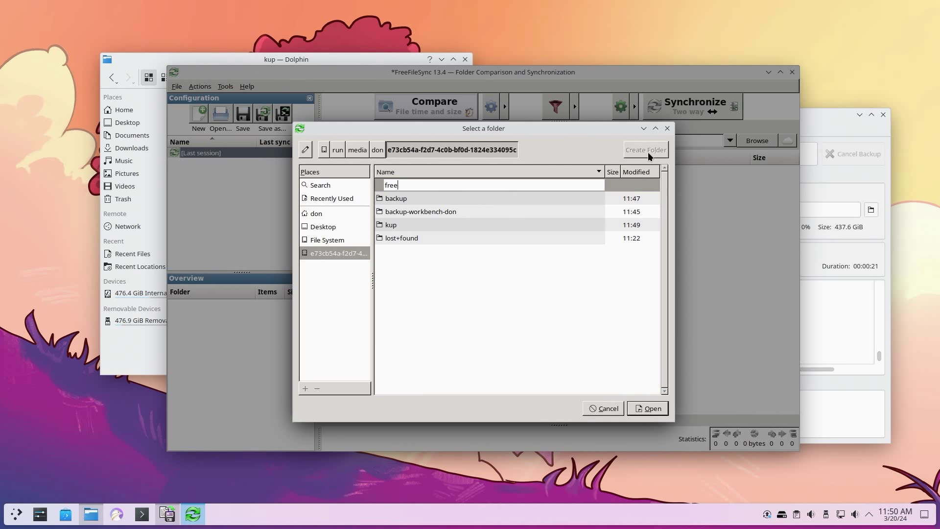
{"action": "key", "text": "Return"}
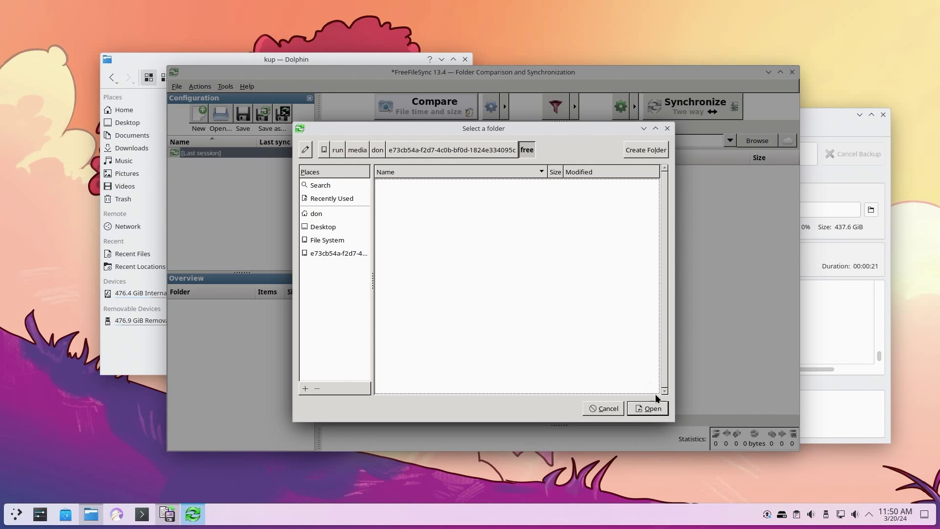
{"action": "left_click", "coordinate": [651, 409]}
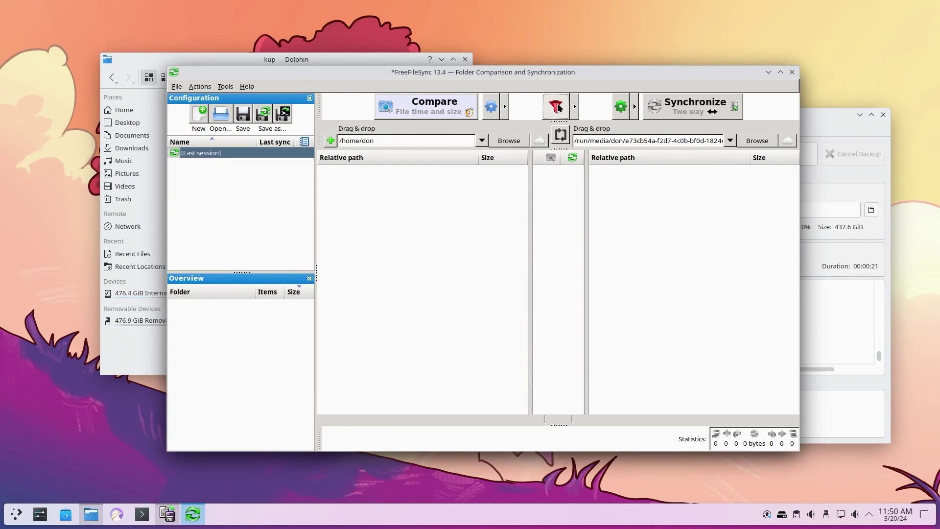
Add */.wine/ as a new exclude line after */.Trash-*/ and */.recycle/ in FreeFileSync's filter.
{"action": "left_click", "coordinate": [557, 106]}
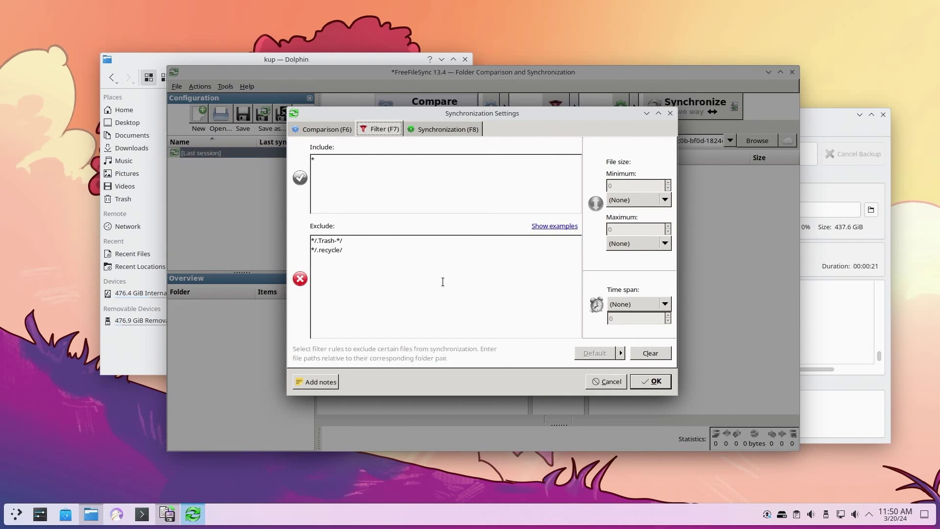
{"action": "left_click_drag", "start_coordinate": [322, 241], "coordinate": [336, 241]}
{"action": "left_click", "coordinate": [334, 250]}
{"action": "key", "text": "Return"}
{"action": "left_click", "coordinate": [635, 383]}
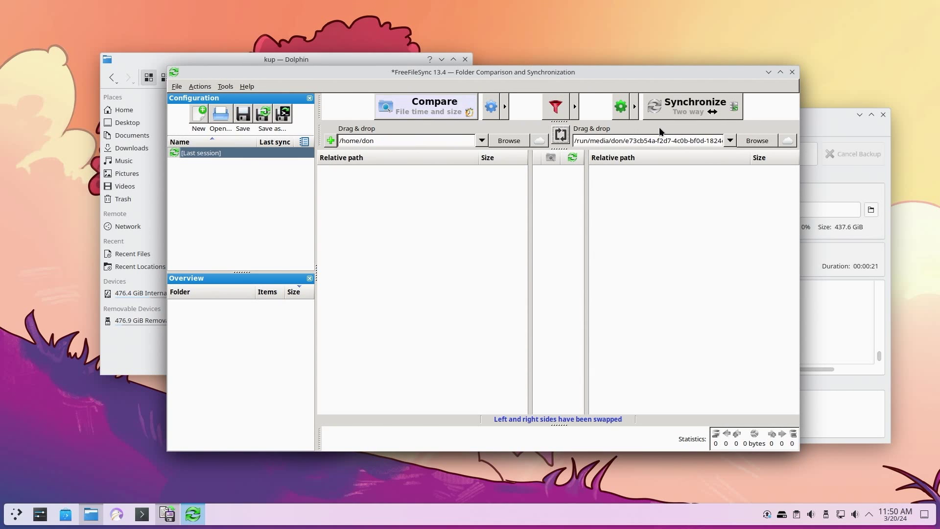
Compare /home/don with the USB folder (100,417 items, 108 GB) and decline starting the sync.
{"action": "left_click", "coordinate": [659, 108]}
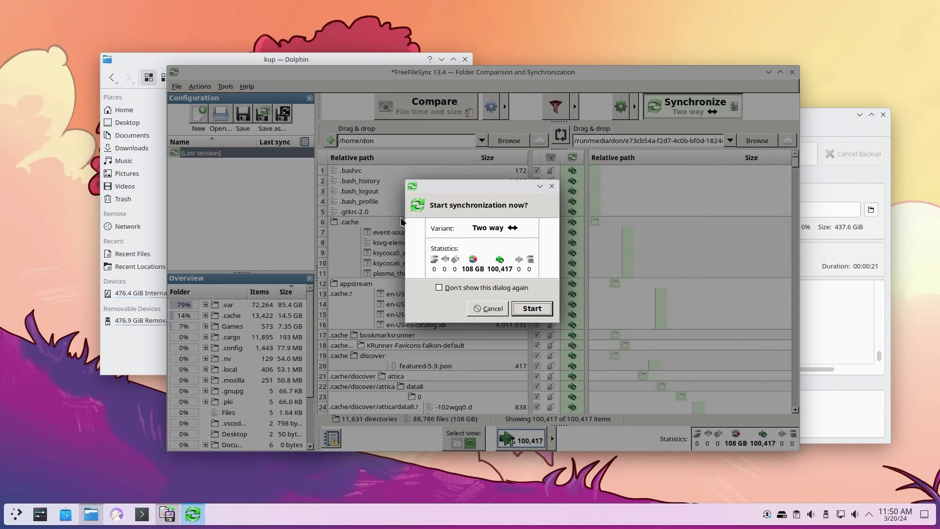
{"action": "left_click", "coordinate": [487, 309]}
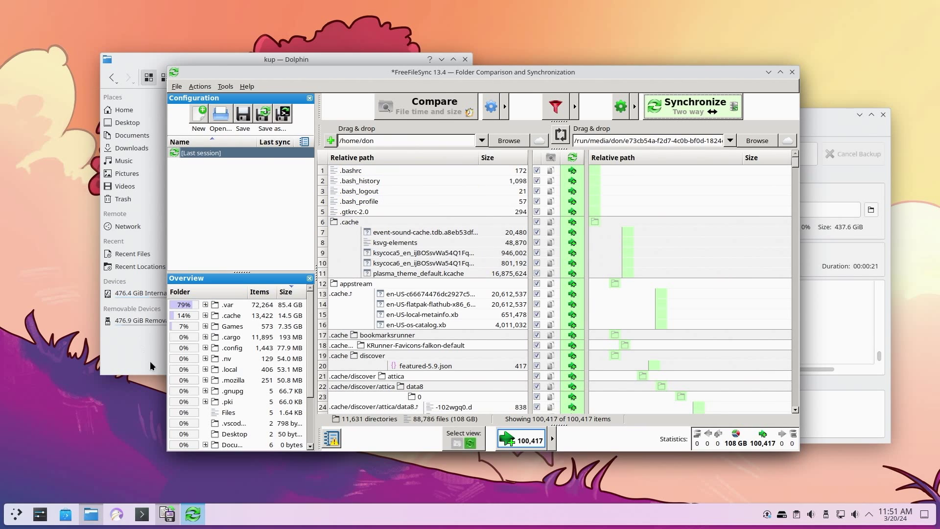
Bring KBackup forward, close FreeFileSync, and reposition the KBackup window mid-screen.
{"action": "key", "text": "alt+Tab"}
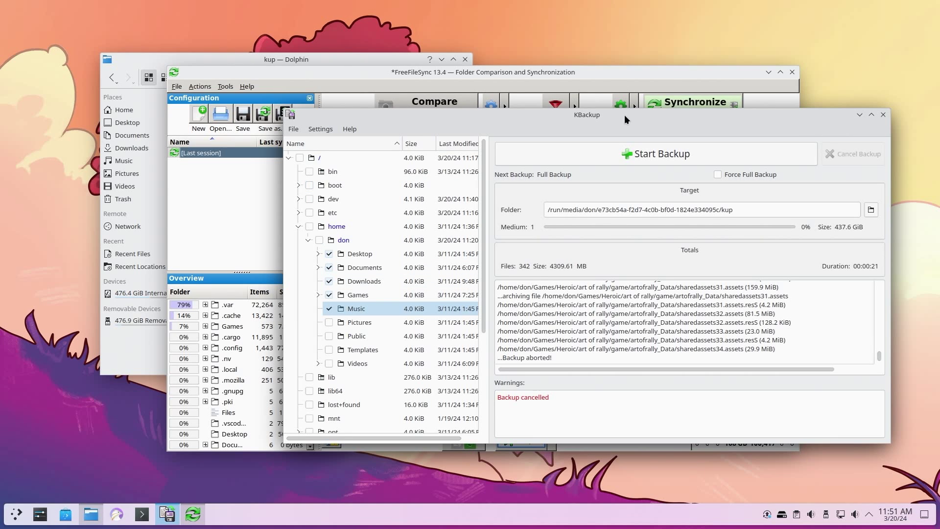
{"action": "left_click_drag", "start_coordinate": [624, 115], "coordinate": [658, 43]}
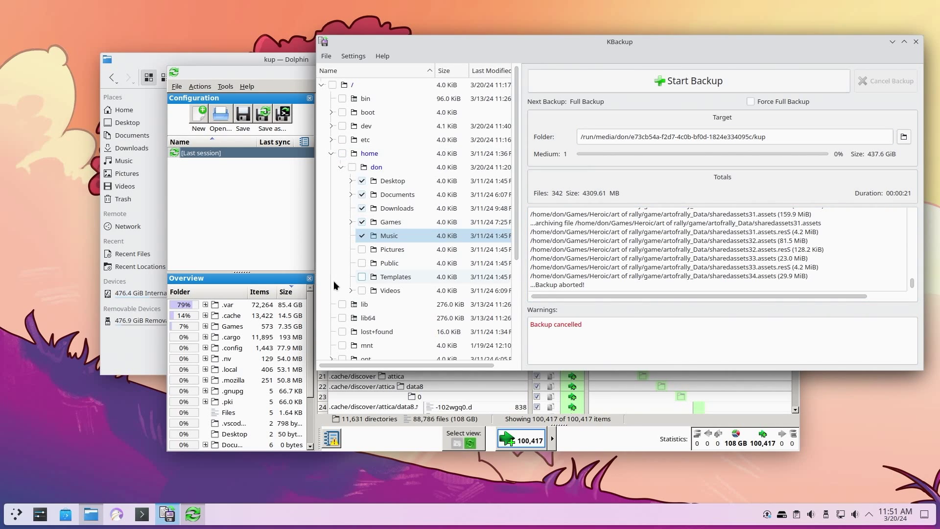
{"action": "left_click_drag", "start_coordinate": [711, 44], "coordinate": [716, 25]}
{"action": "left_click", "coordinate": [289, 118]}
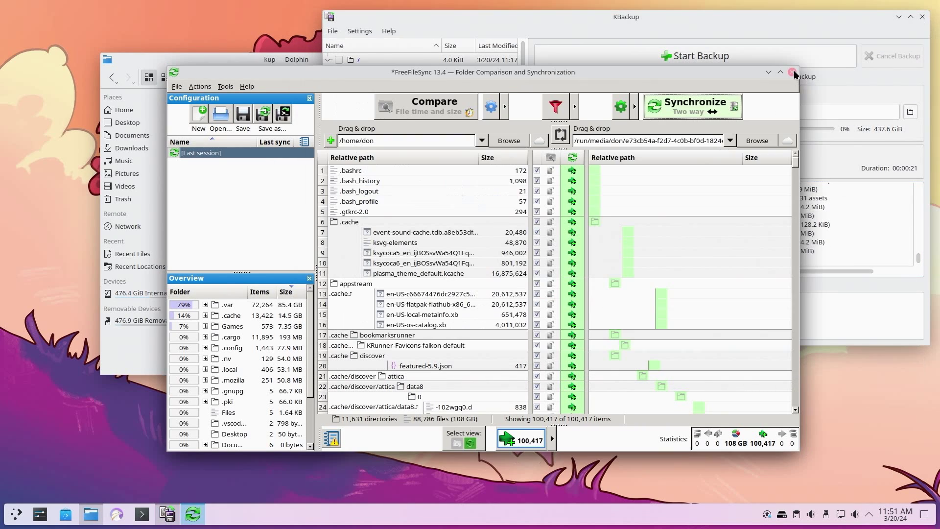
{"action": "left_click", "coordinate": [793, 73]}
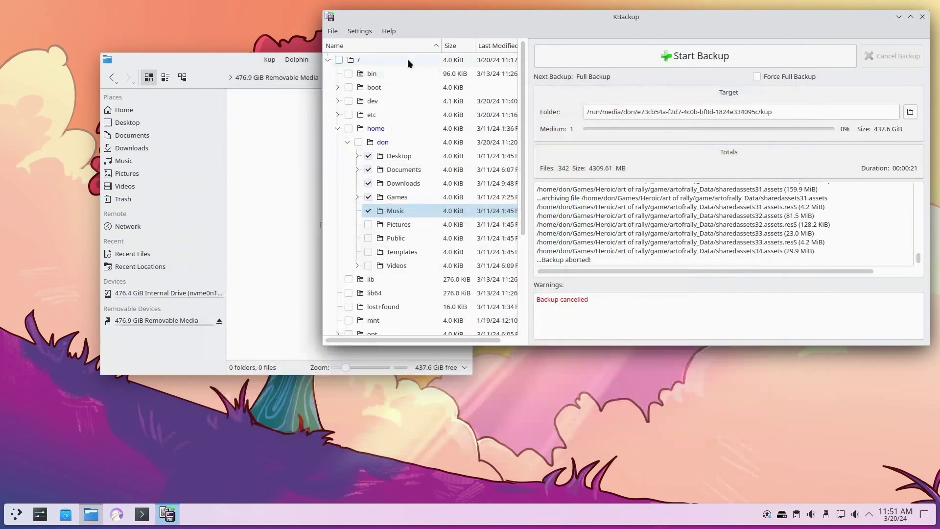
{"action": "left_click_drag", "start_coordinate": [522, 23], "coordinate": [381, 88]}
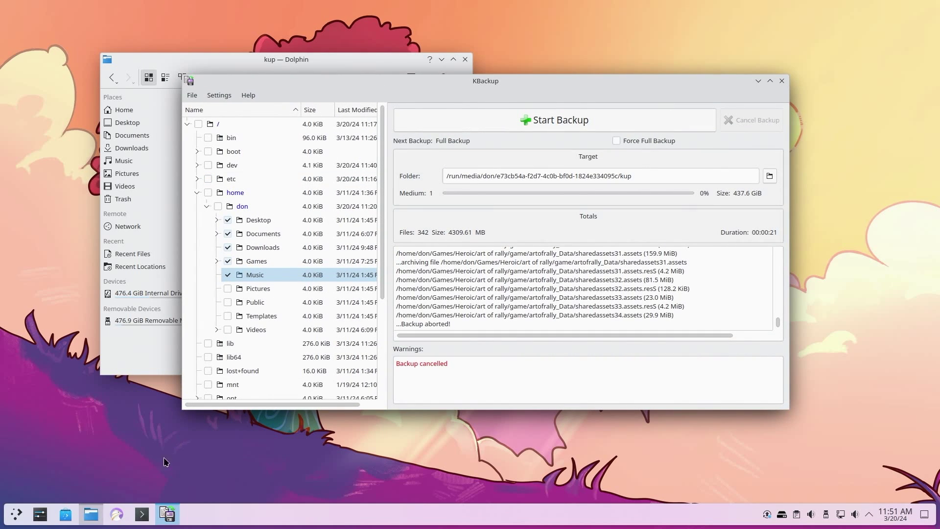
Launch Timeshift by searching 'time' in the application launcher.
{"action": "left_click", "coordinate": [16, 514]}
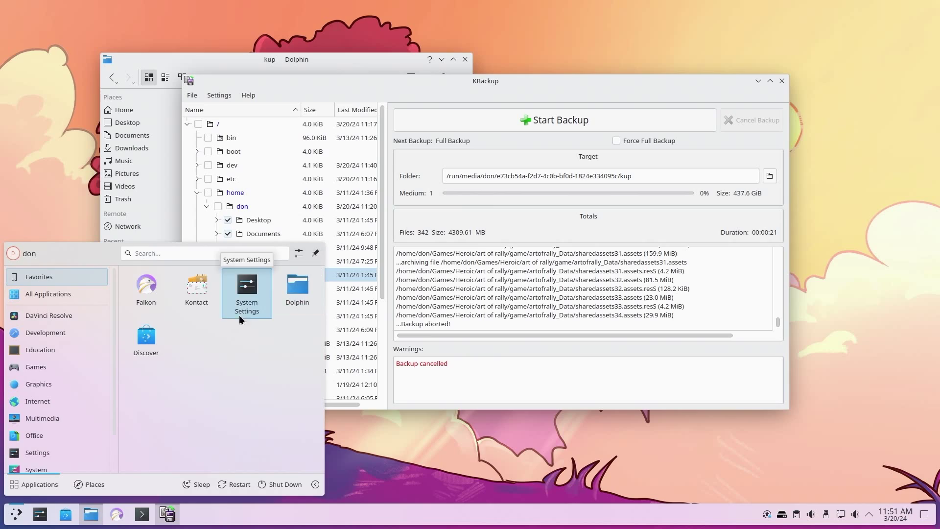
{"action": "mouse_move", "coordinate": [58, 332]}
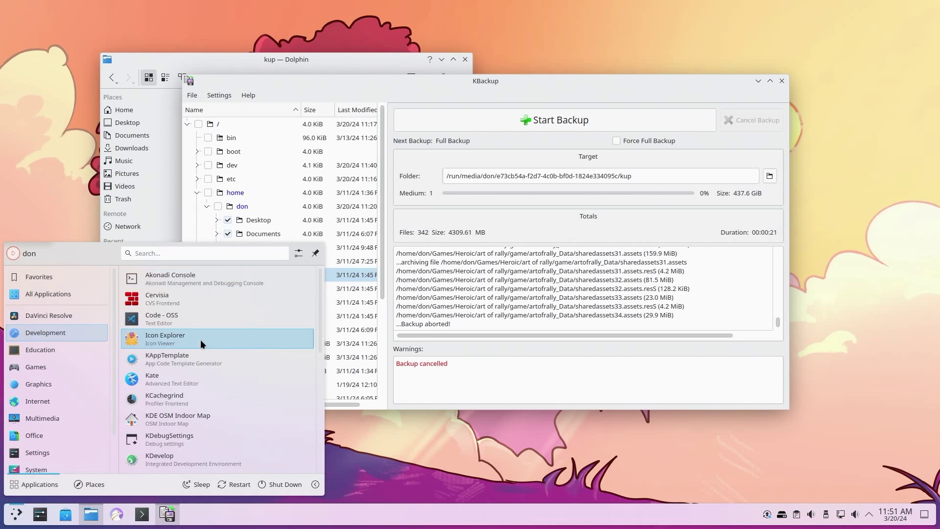
{"action": "type", "text": "time"}
{"action": "key", "text": "Return"}
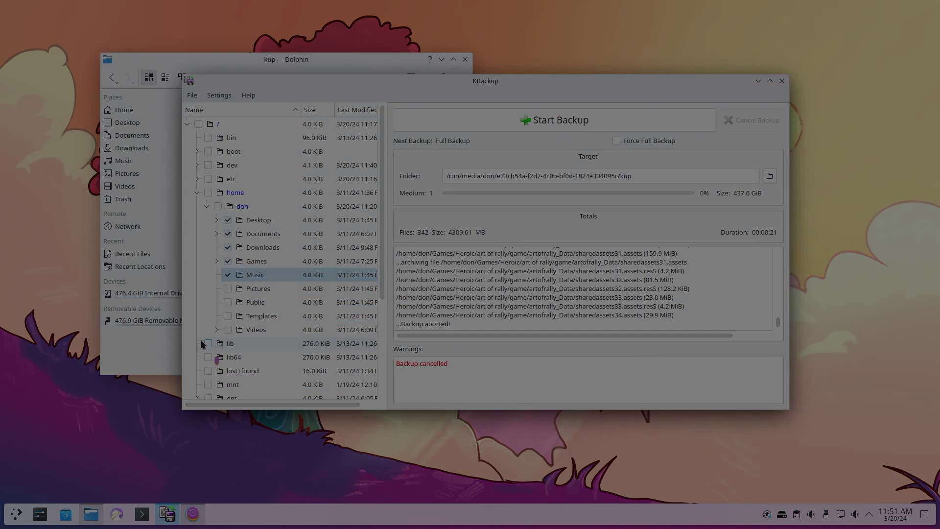